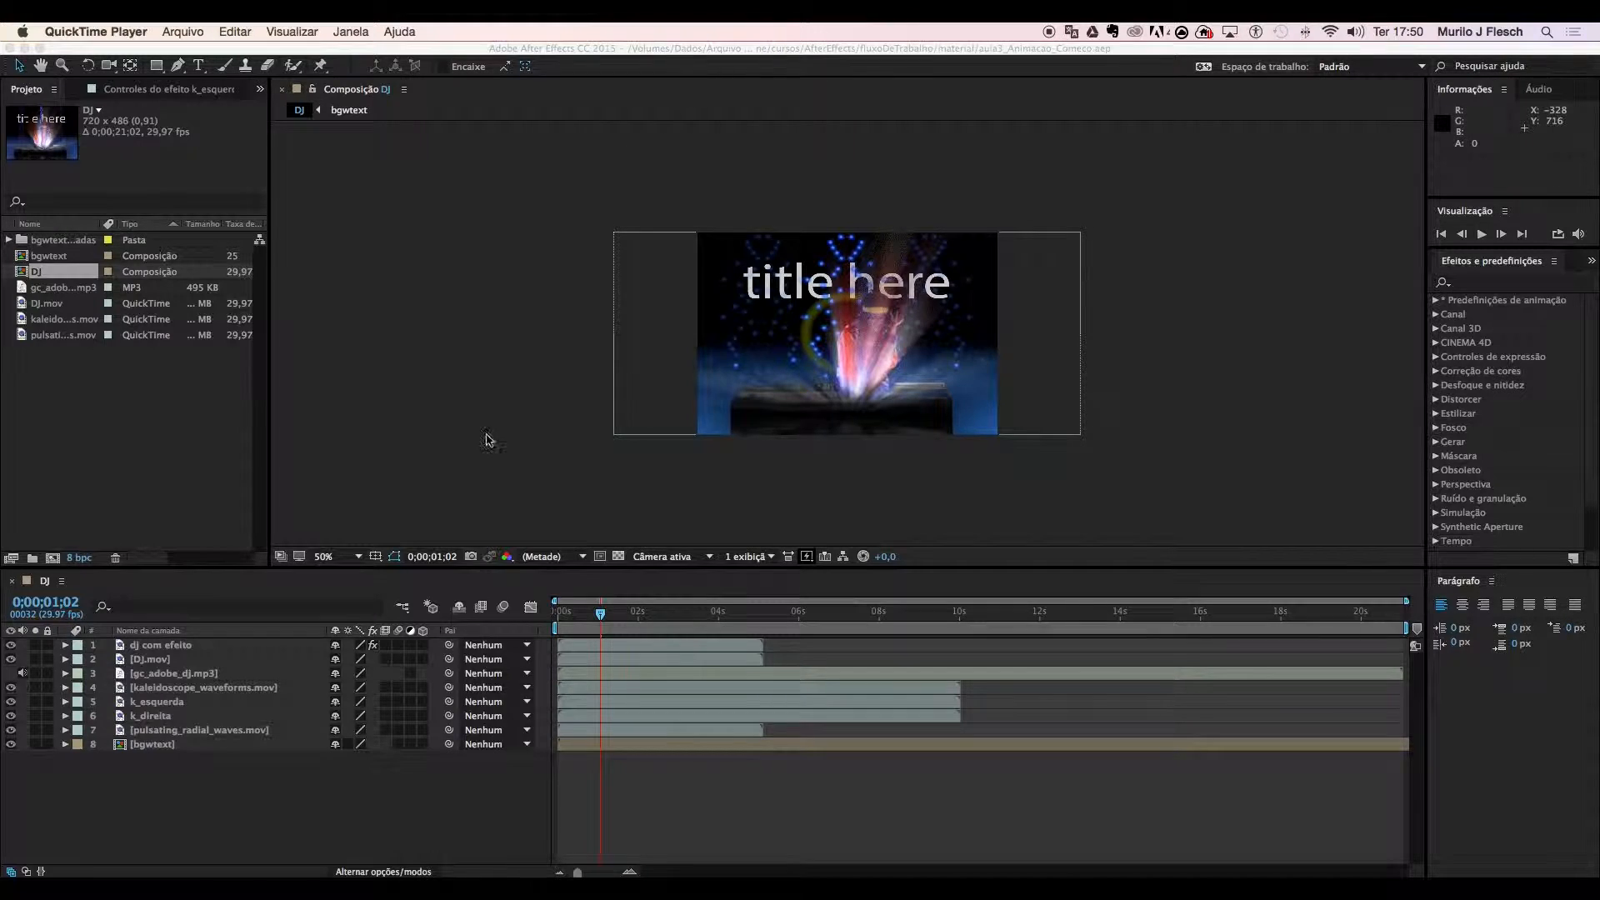
Open the bgwtext composition from its layer in the DJ composition.
{"action": "left_click", "coordinate": [136, 758]}
{"action": "left_click", "coordinate": [138, 745]}
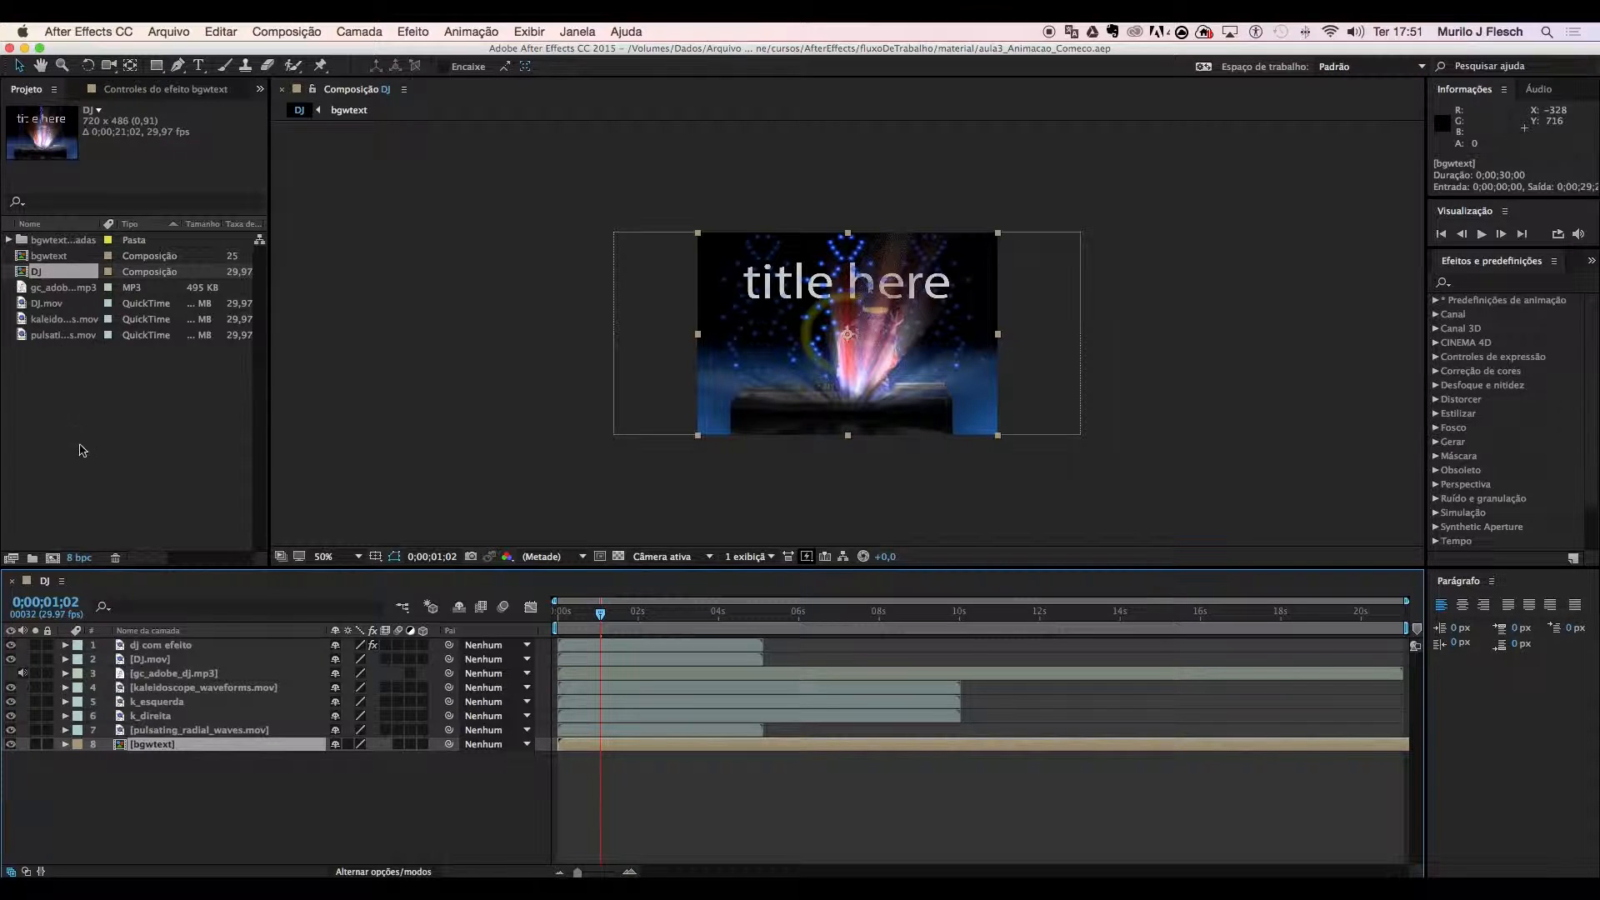
{"action": "double_click", "coordinate": [145, 744]}
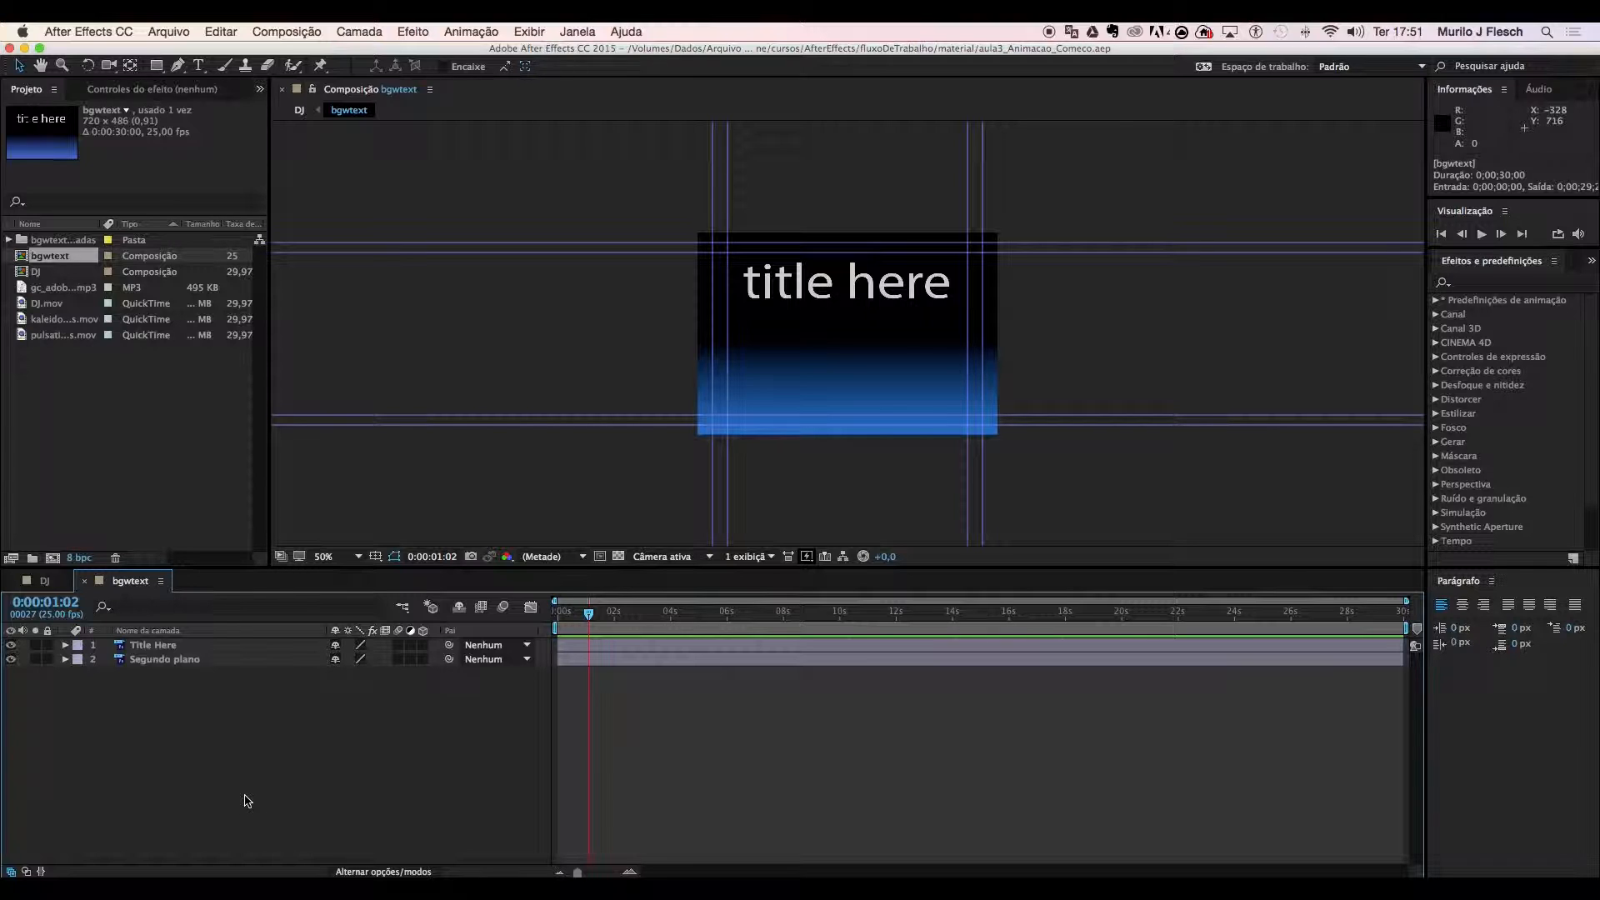
Set the current time of the bgwtext composition to 0:00:00:00, leaving both layers deselected.
{"action": "left_click", "coordinate": [230, 658]}
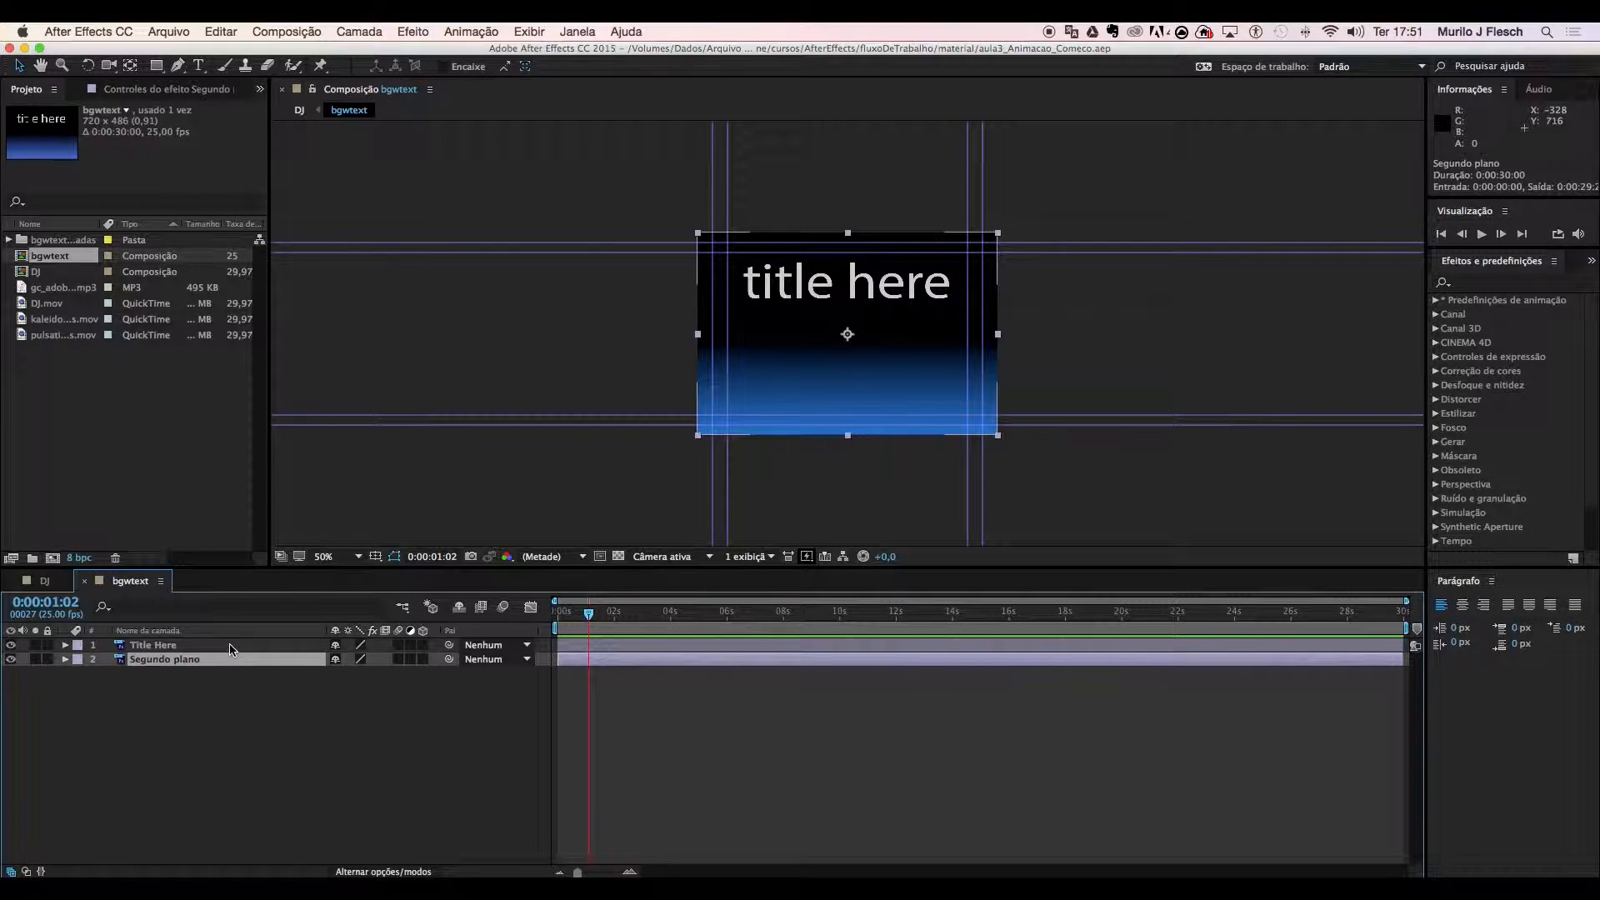
{"action": "left_click", "coordinate": [230, 645]}
{"action": "left_click", "coordinate": [566, 618]}
{"action": "mouse_move", "coordinate": [567, 617]}
{"action": "left_mouse_down"}
{"action": "mouse_move", "coordinate": [781, 615]}
{"action": "mouse_move", "coordinate": [541, 617]}
{"action": "left_mouse_up"}
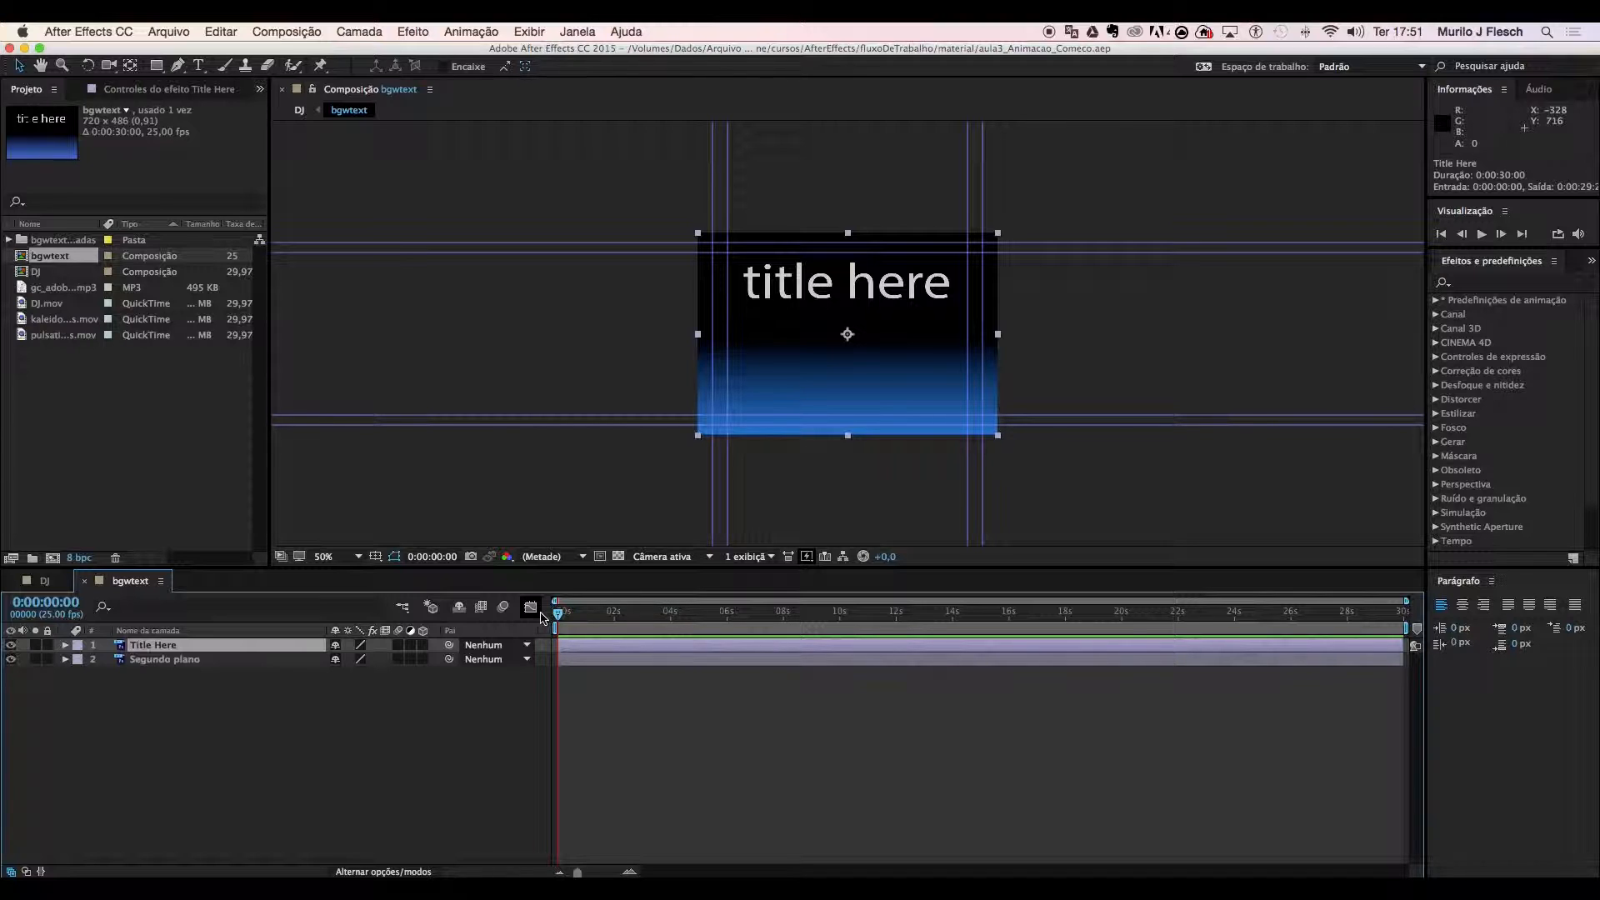
{"action": "left_click", "coordinate": [212, 708]}
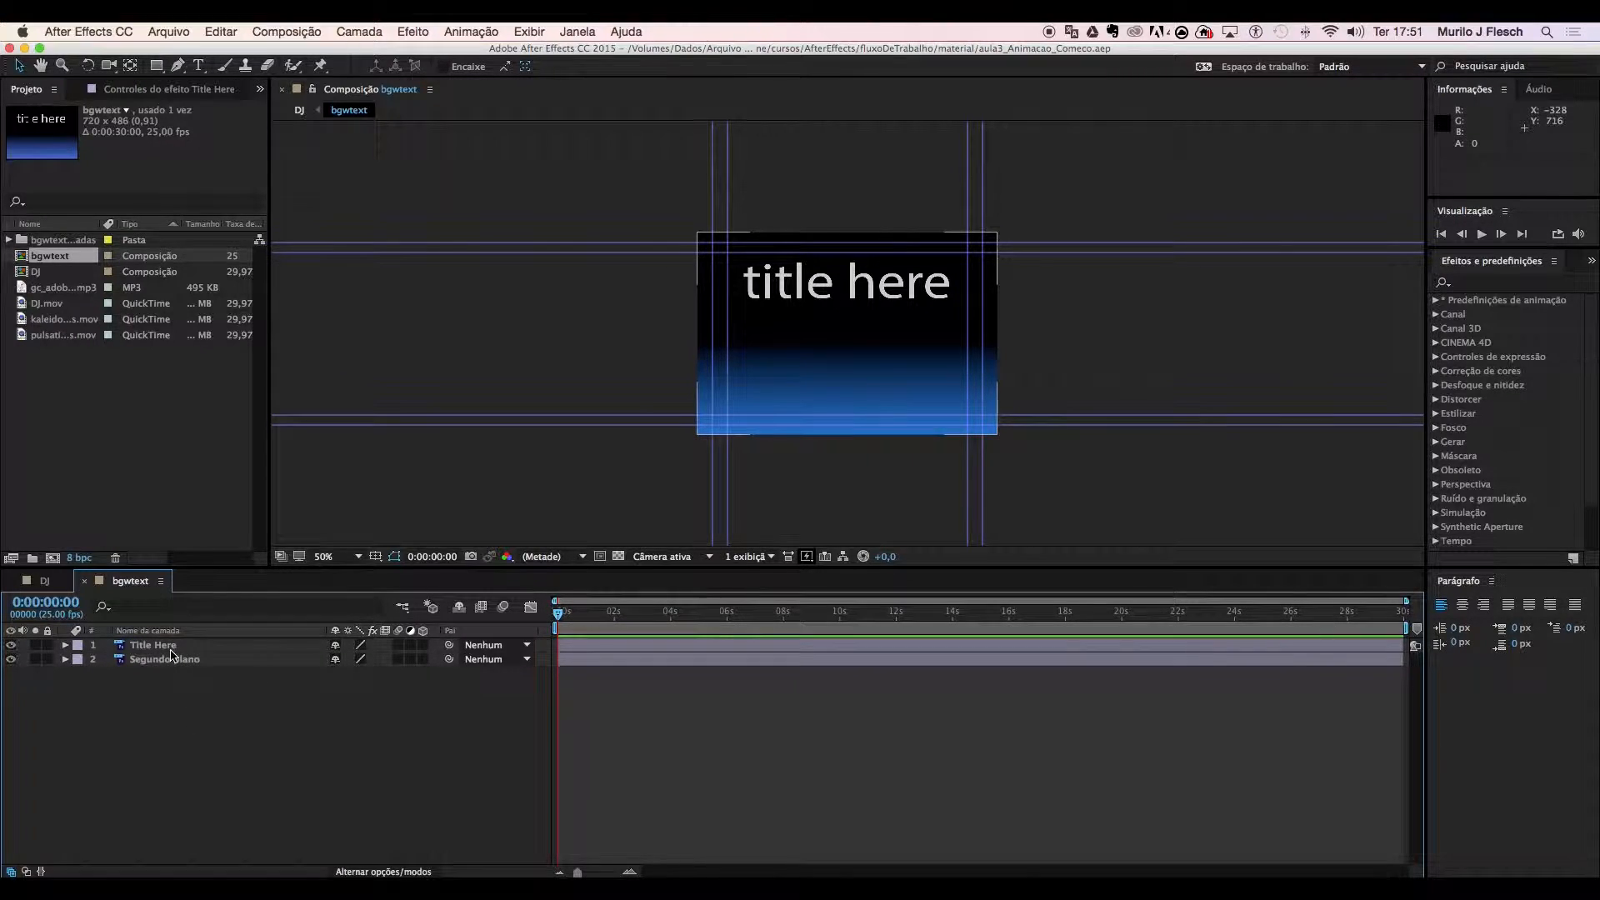
Try to convert the Title Here layer into editable text, then undo the conversion.
{"action": "left_click", "coordinate": [169, 649]}
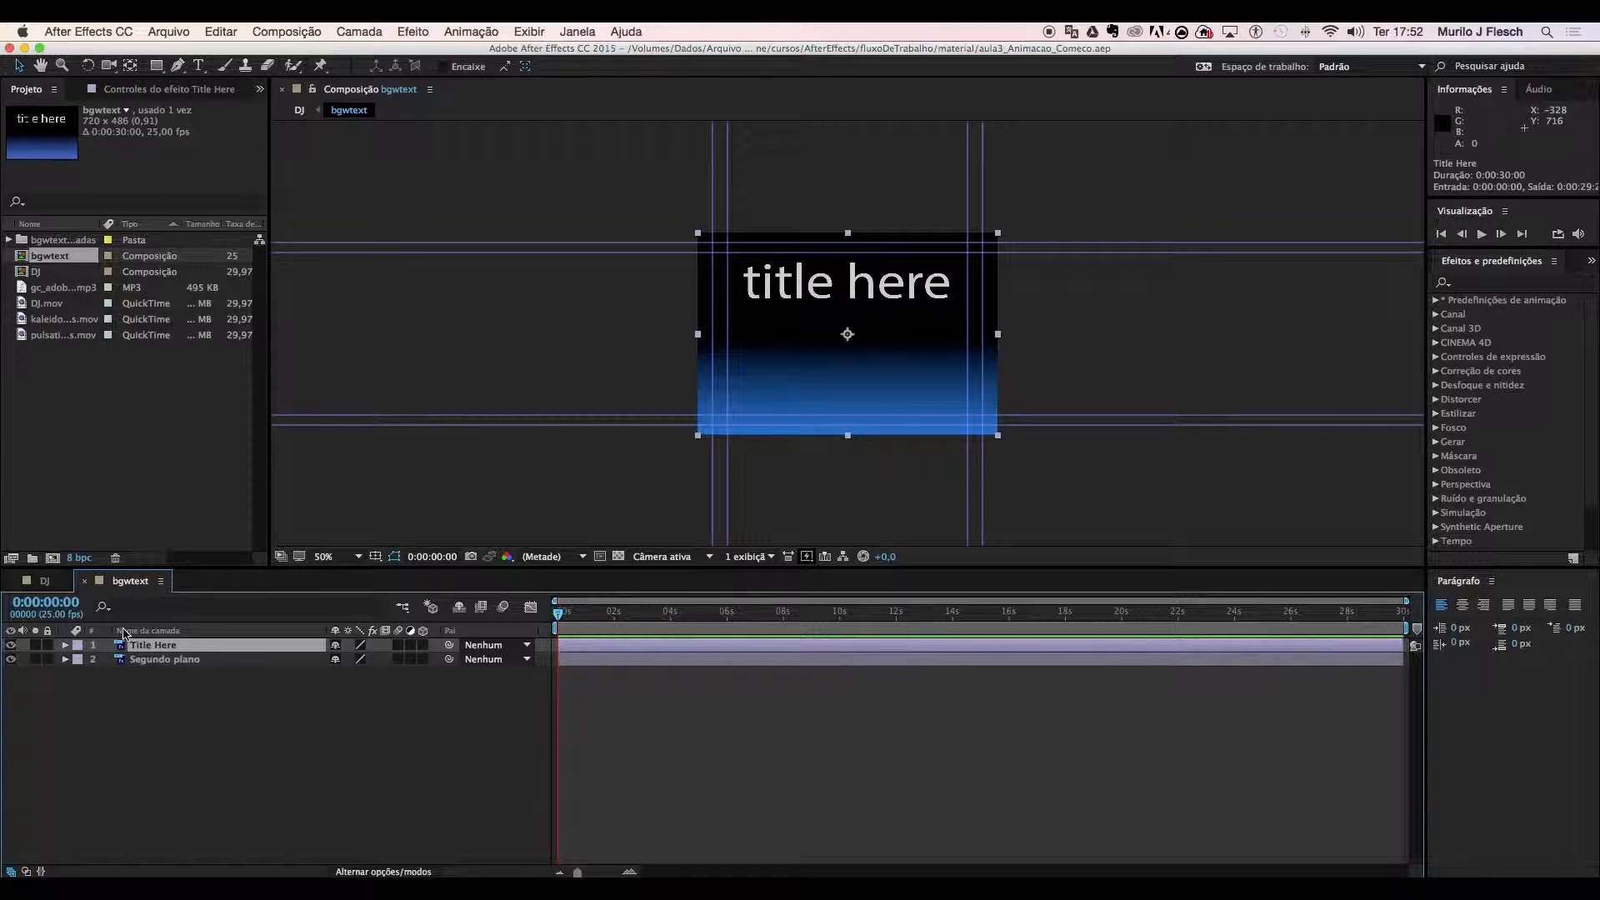
{"action": "right_click", "coordinate": [123, 648]}
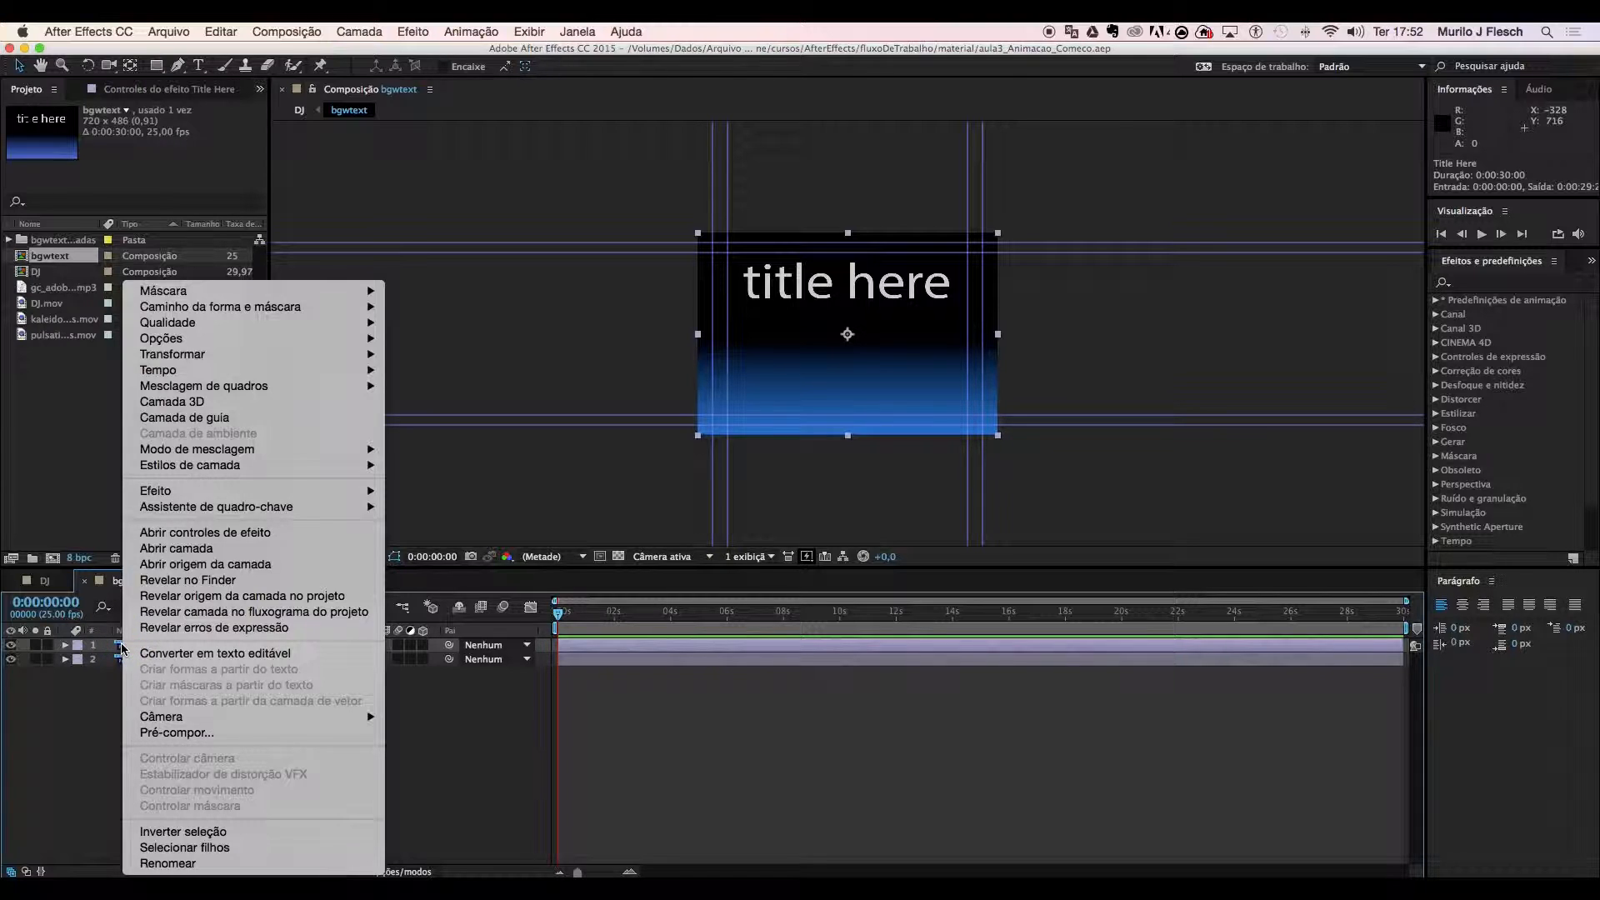
{"action": "left_click", "coordinate": [164, 658]}
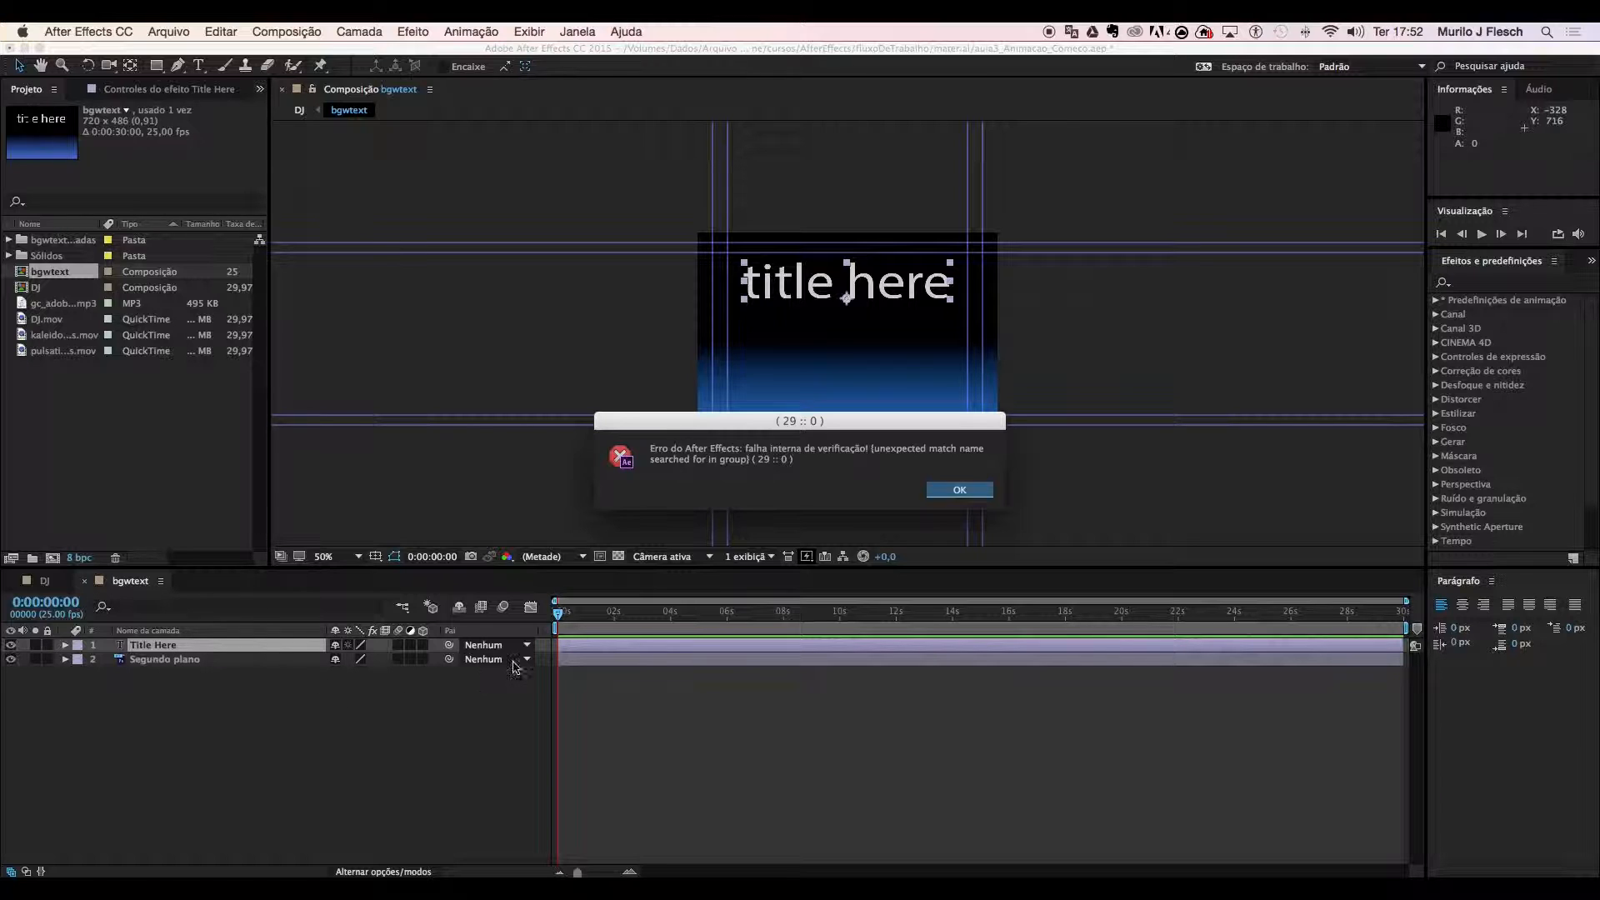
{"action": "left_click", "coordinate": [958, 491]}
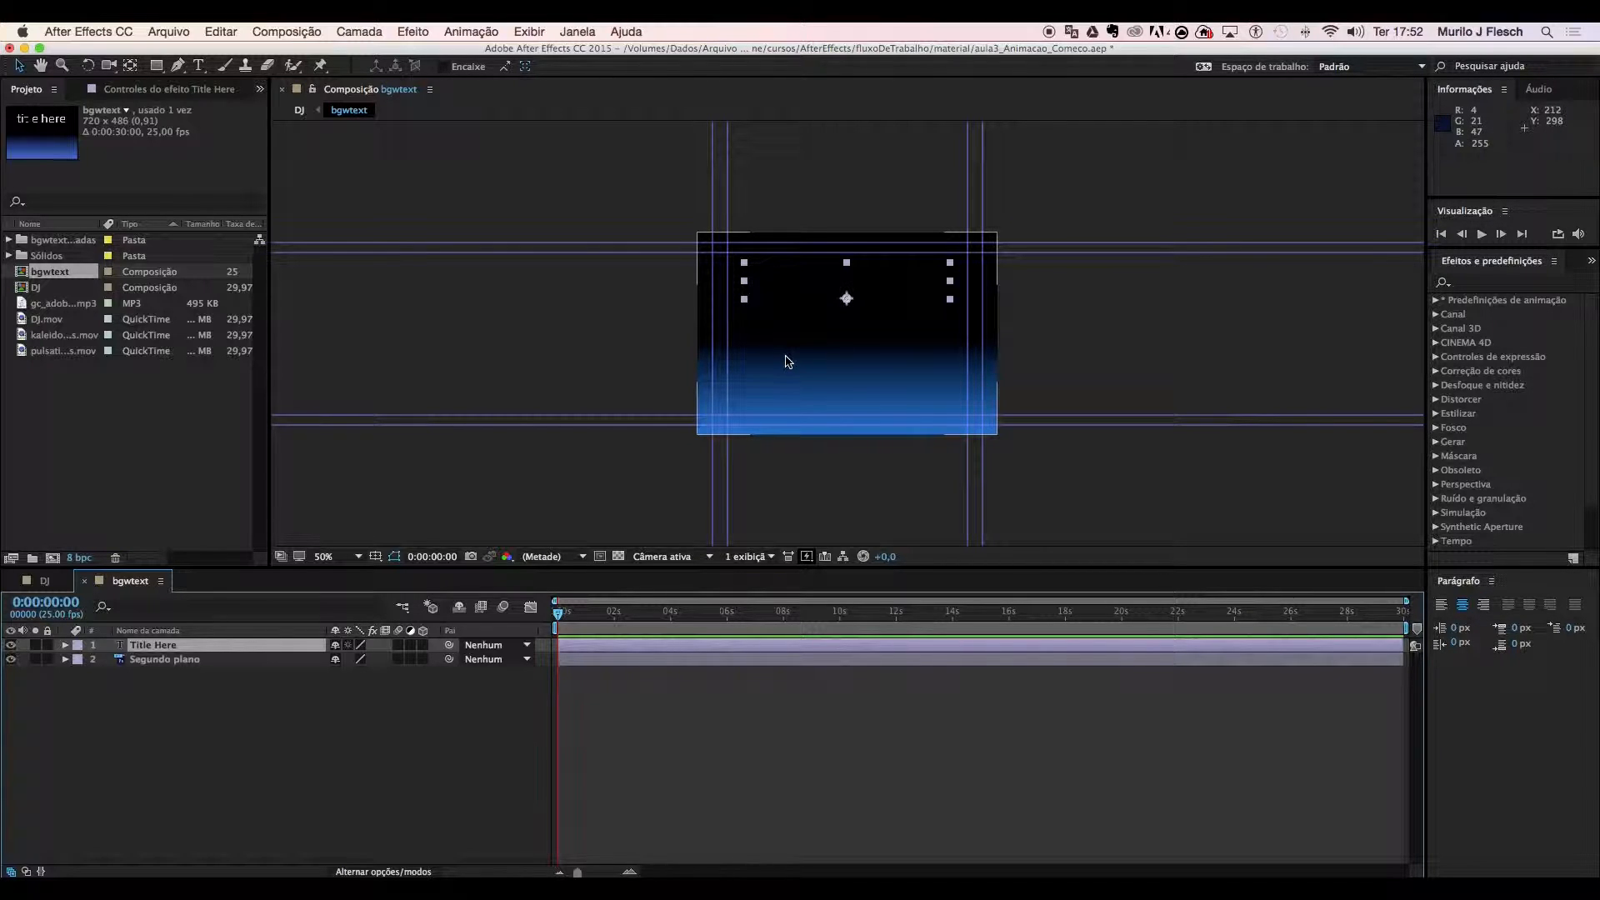
{"action": "key", "text": "super+z"}
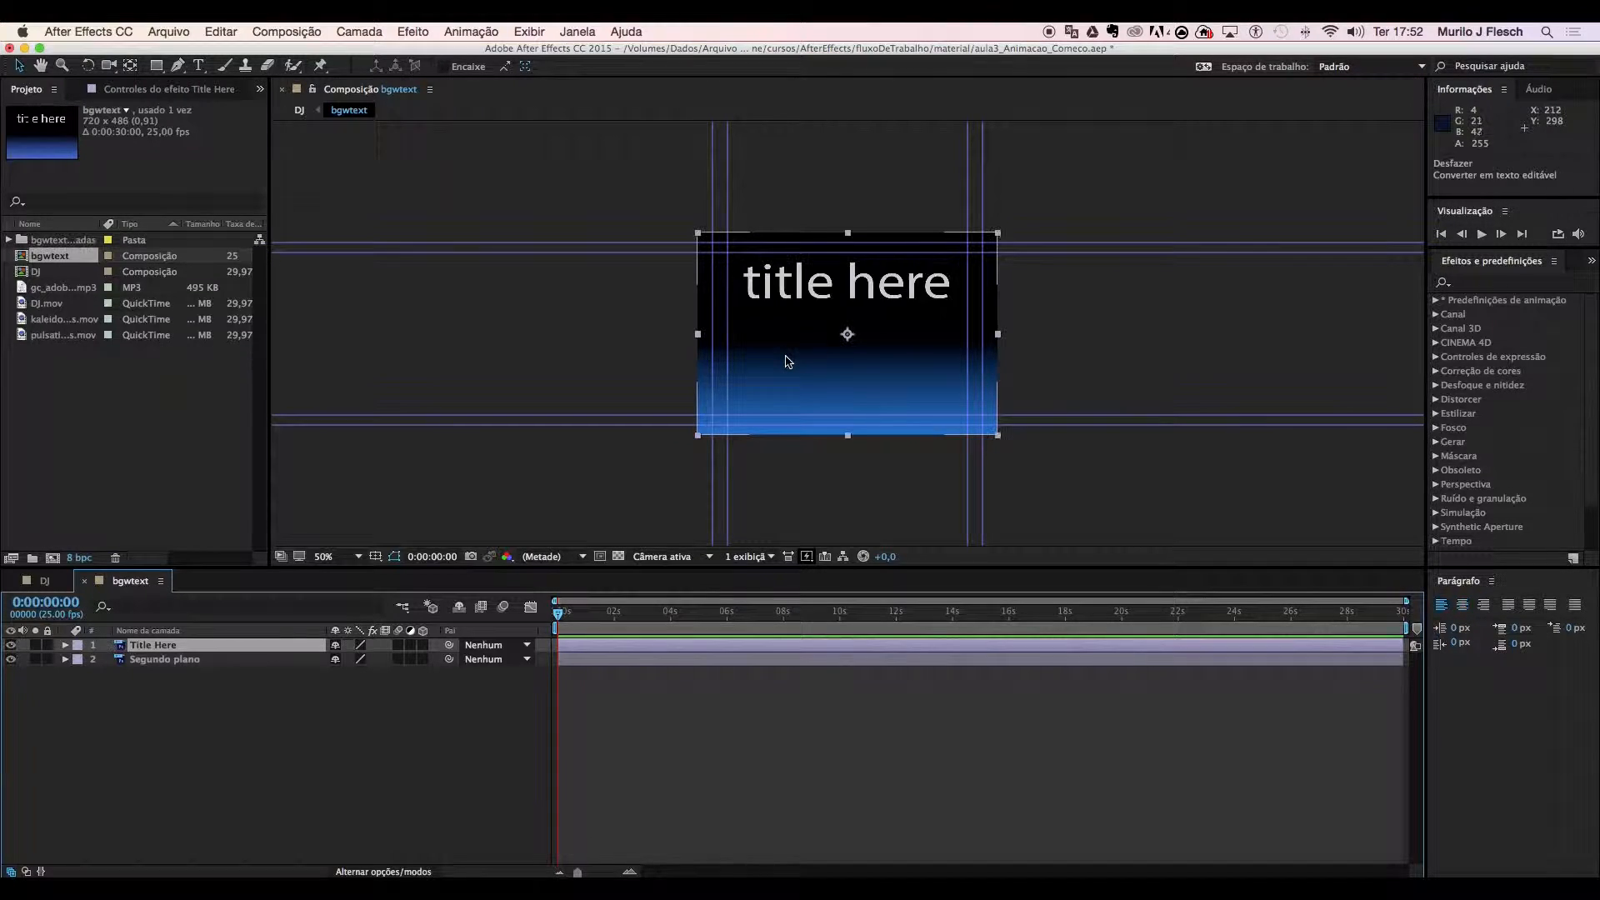
Convert the Title Here layer into editable text and keep it selected.
{"action": "right_click", "coordinate": [227, 651]}
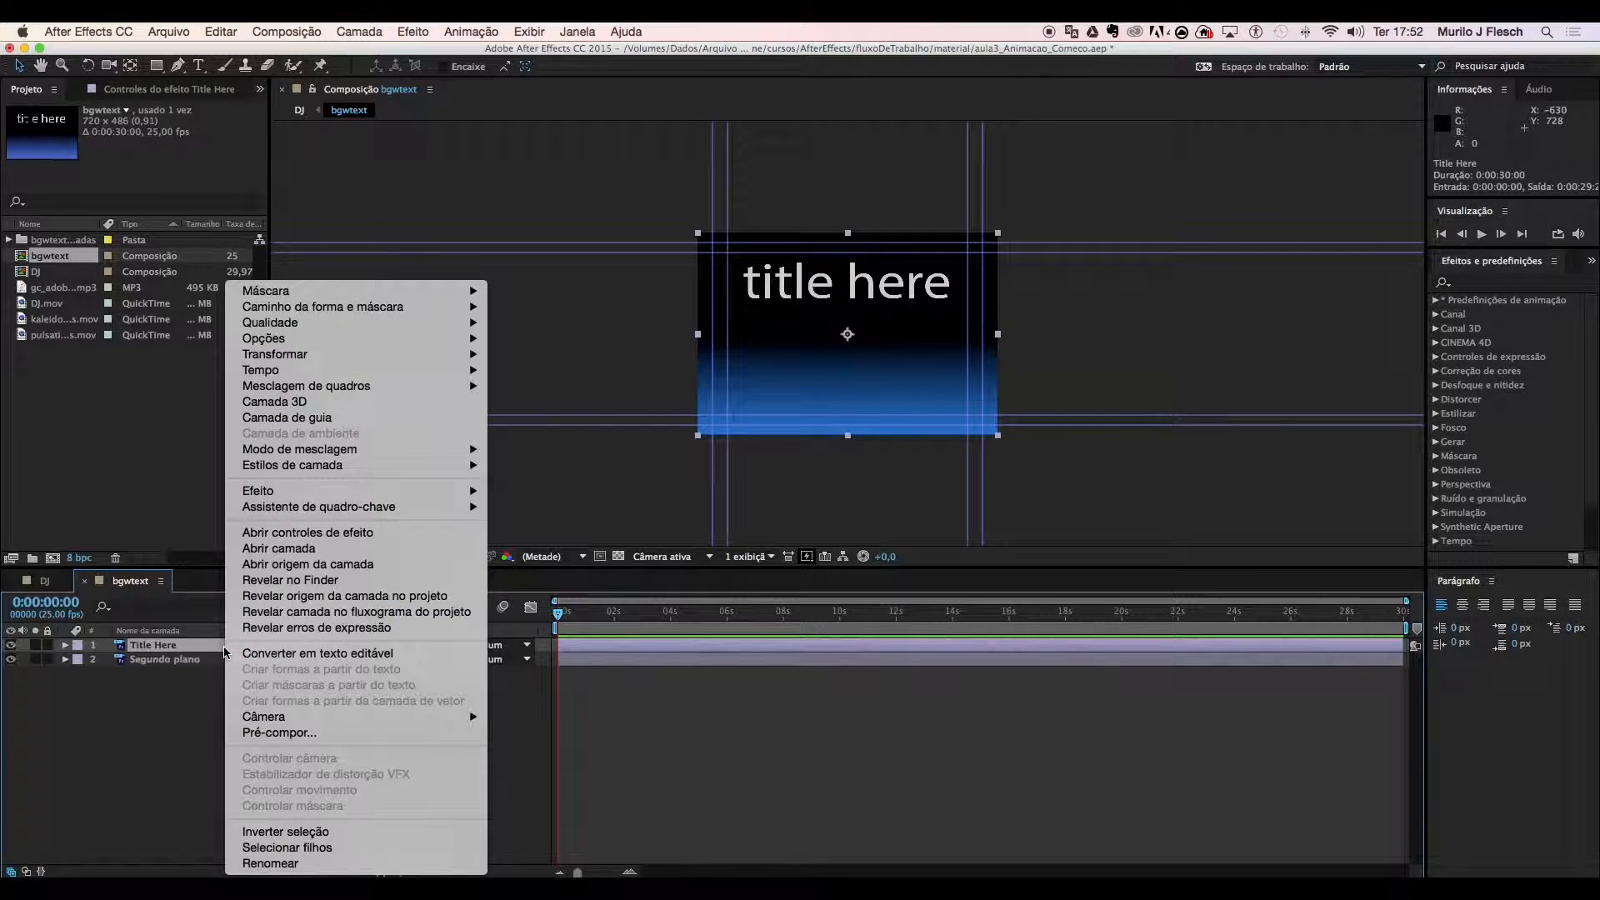
{"action": "left_click", "coordinate": [263, 653]}
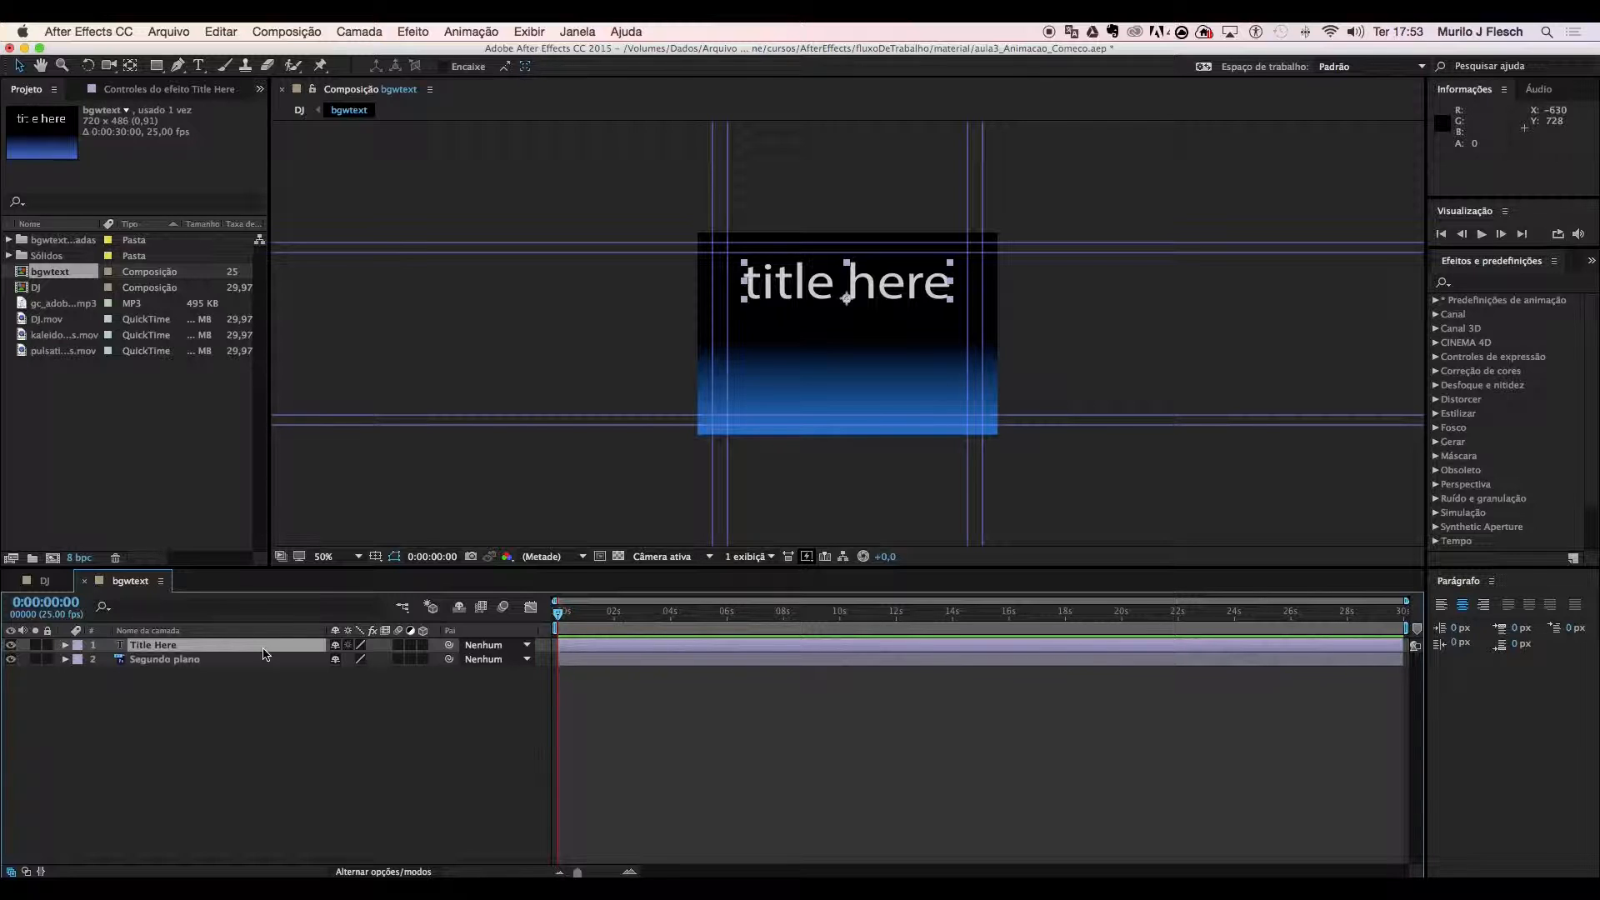
{"action": "left_click", "coordinate": [121, 684]}
{"action": "left_click", "coordinate": [122, 649]}
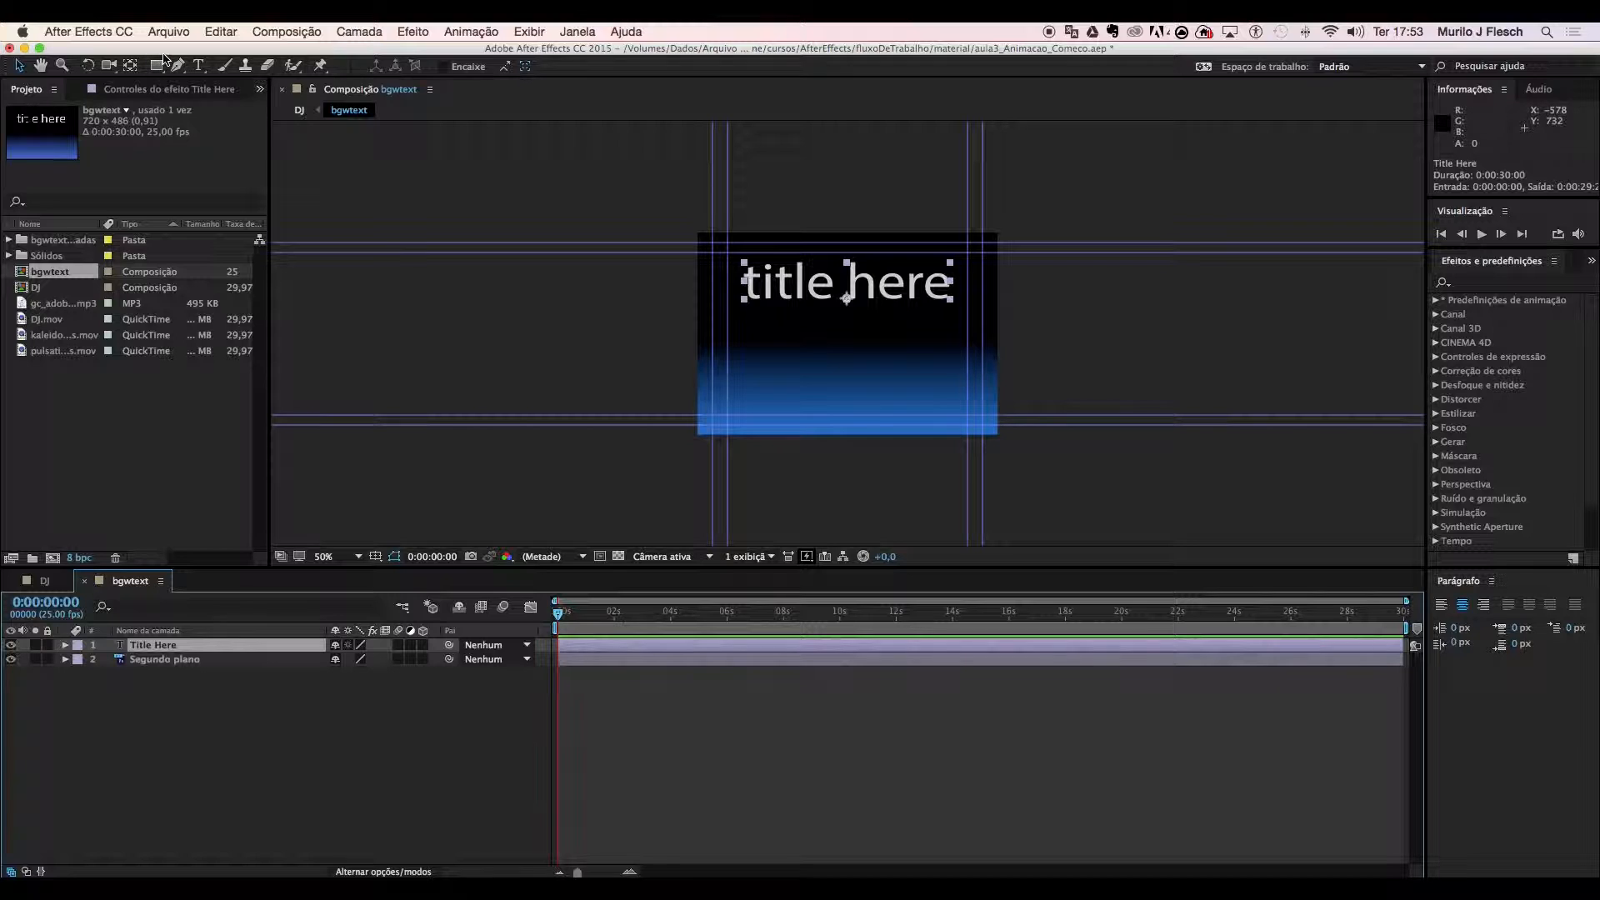
Replace the "title here" text in the composition with "Musica" using the Type tool.
{"action": "left_click", "coordinate": [199, 65]}
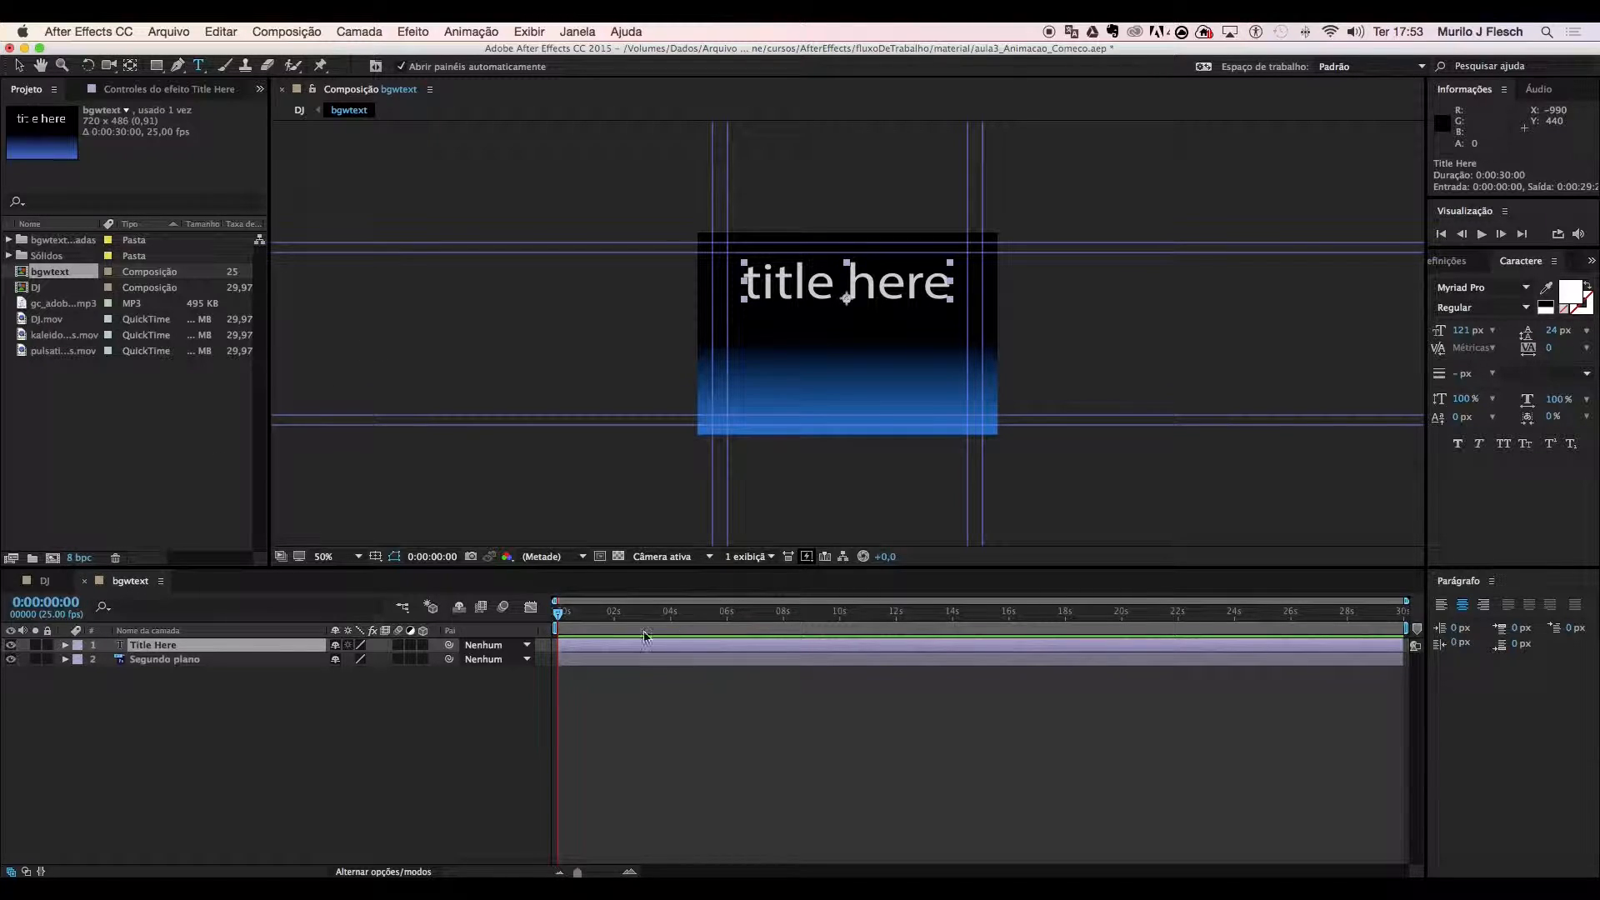
{"action": "left_click_drag", "start_coordinate": [198, 65], "coordinate": [238, 65]}
{"action": "left_click", "coordinate": [879, 283]}
{"action": "key", "text": "Right"}
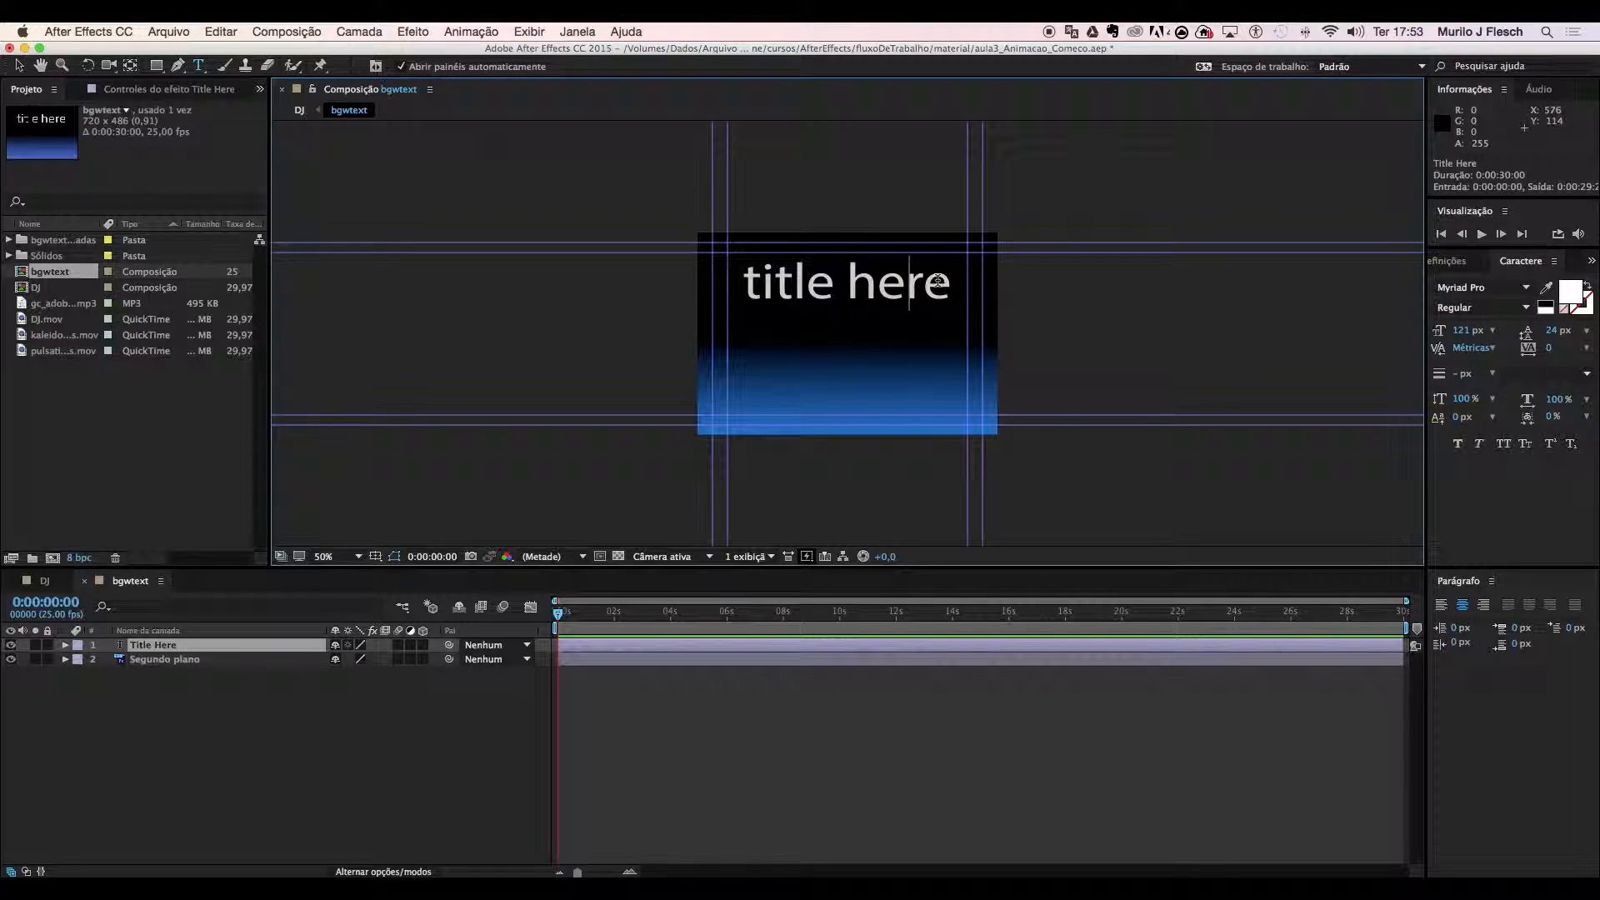
{"action": "key", "text": "BackSpace"}
{"action": "key", "text": "BackSpace"}
{"action": "key", "text": "BackSpace"}
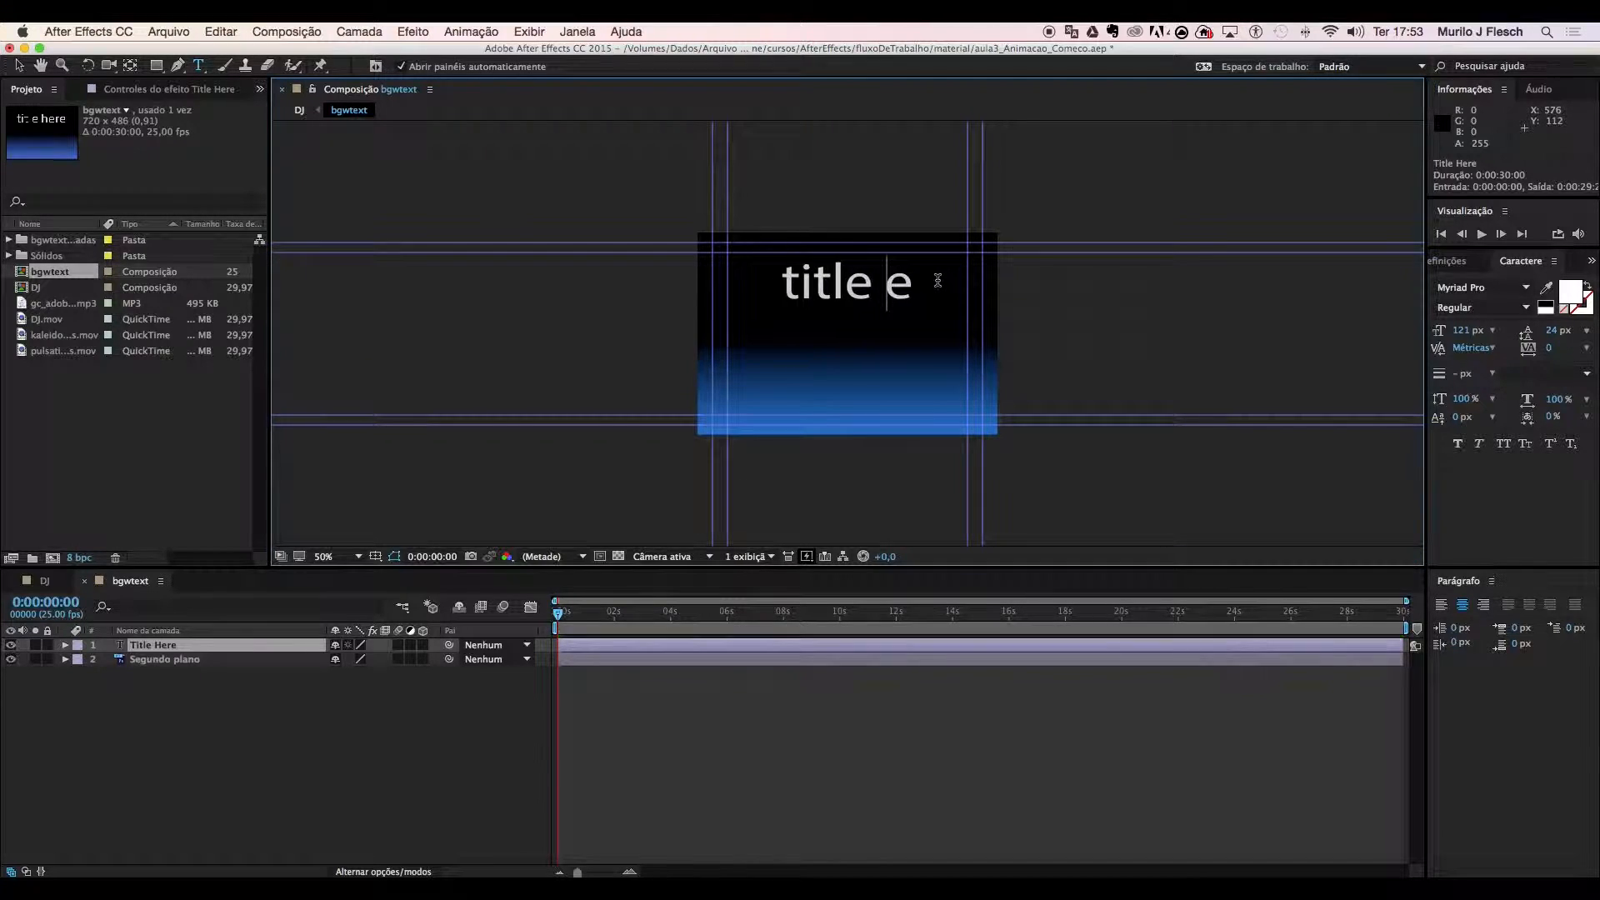
{"action": "key", "text": "BackSpace"}
{"action": "key", "text": "BackSpace"}
{"action": "key", "text": "BackSpace"}
{"action": "key", "text": "BackSpace"}
{"action": "key", "text": "BackSpace"}
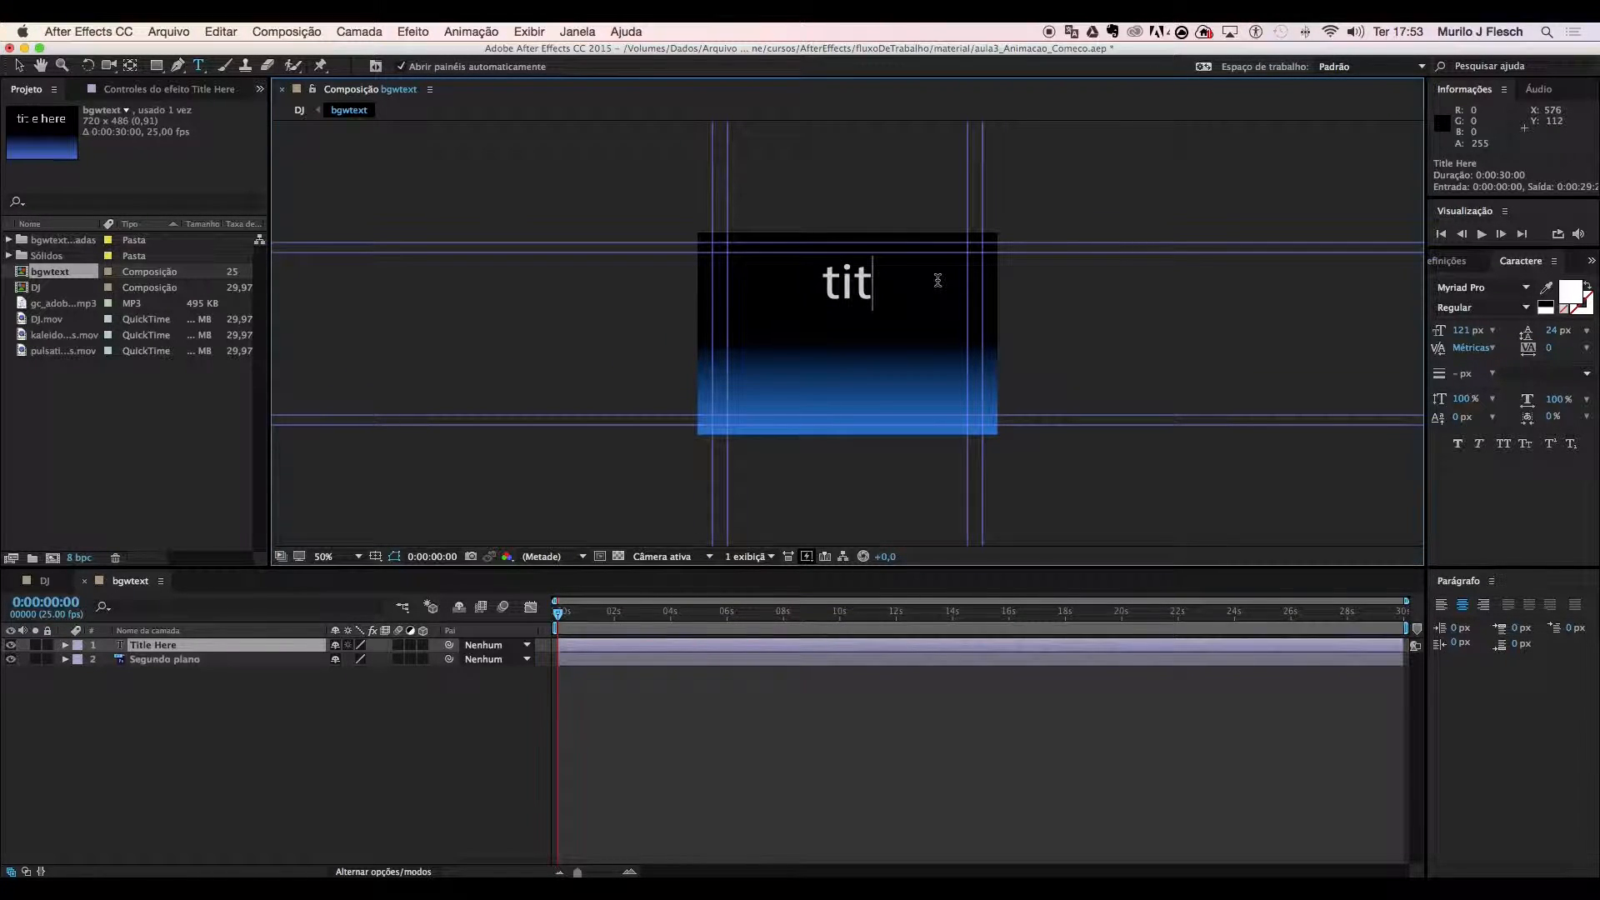
{"action": "key", "text": "BackSpace"}
{"action": "key", "text": "BackSpace"}
{"action": "type", "text": "Musica"}
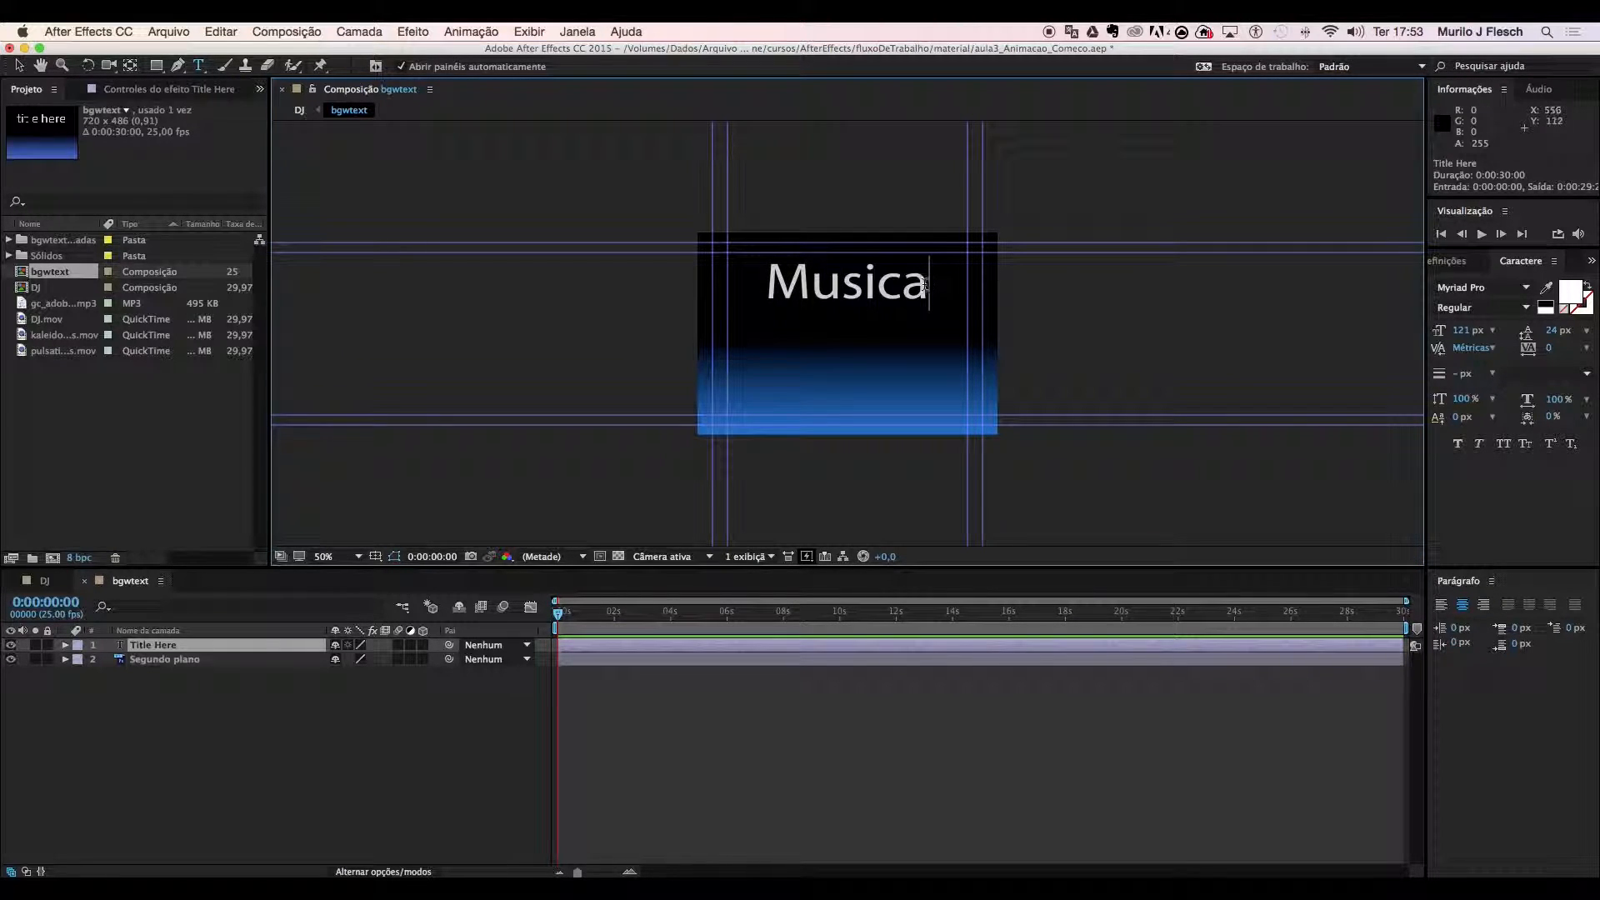
Reposition the Musica text with the Selection tool to about 364.9, 130.8, near the frame's upper edge.
{"action": "left_click", "coordinate": [20, 68]}
{"action": "mouse_move", "coordinate": [799, 292]}
{"action": "left_mouse_down"}
{"action": "mouse_move", "coordinate": [802, 365]}
{"action": "mouse_move", "coordinate": [837, 367]}
{"action": "mouse_move", "coordinate": [805, 347]}
{"action": "mouse_move", "coordinate": [816, 335]}
{"action": "mouse_move", "coordinate": [813, 367]}
{"action": "mouse_move", "coordinate": [867, 321]}
{"action": "mouse_move", "coordinate": [837, 367]}
{"action": "mouse_move", "coordinate": [775, 312]}
{"action": "mouse_move", "coordinate": [813, 333]}
{"action": "mouse_move", "coordinate": [810, 287]}
{"action": "left_mouse_up"}
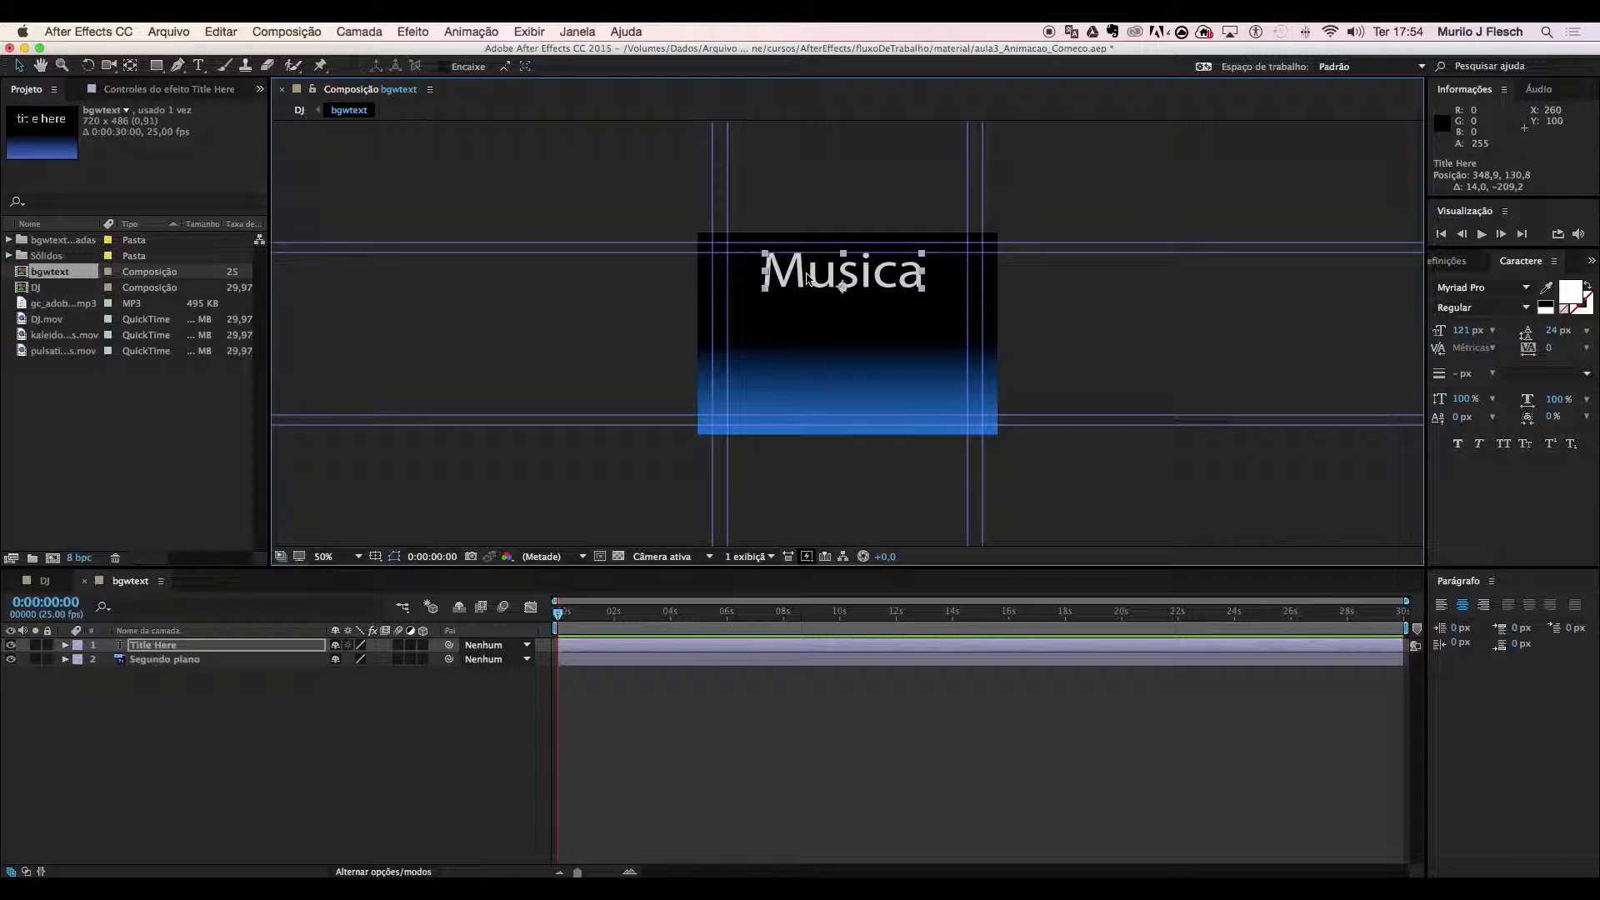
{"action": "mouse_move", "coordinate": [807, 277]}
{"action": "left_mouse_down"}
{"action": "mouse_move", "coordinate": [805, 495]}
{"action": "mouse_move", "coordinate": [814, 288]}
{"action": "left_mouse_up"}
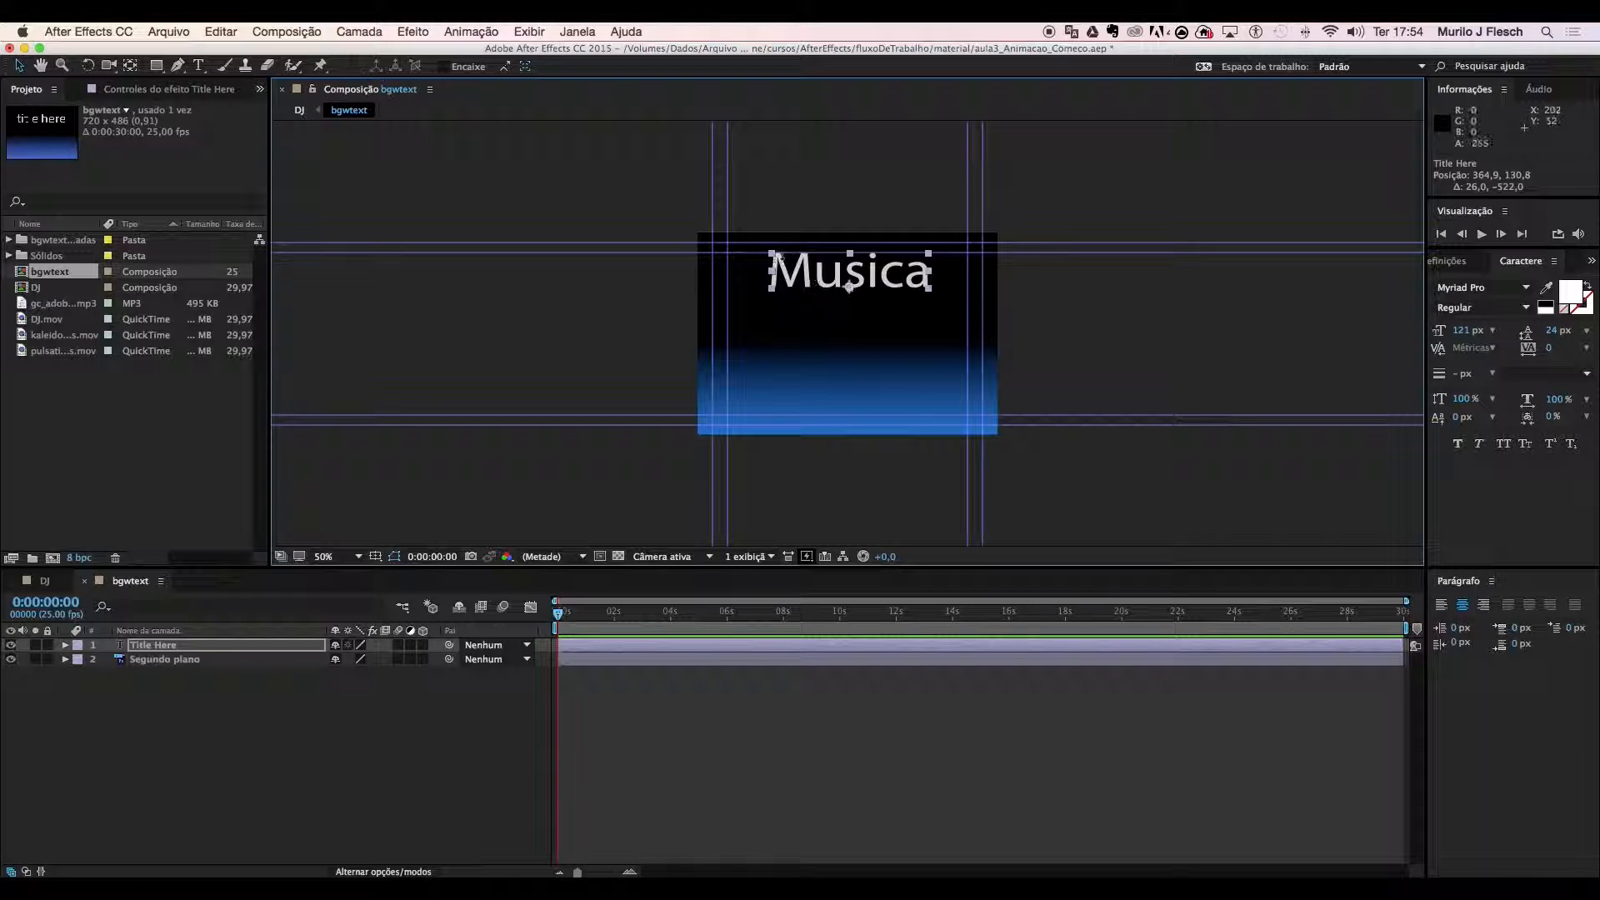
Expand the Title Here layer's Transform properties and nudge the text to about 366.9, 130.8.
{"action": "left_click", "coordinate": [66, 645]}
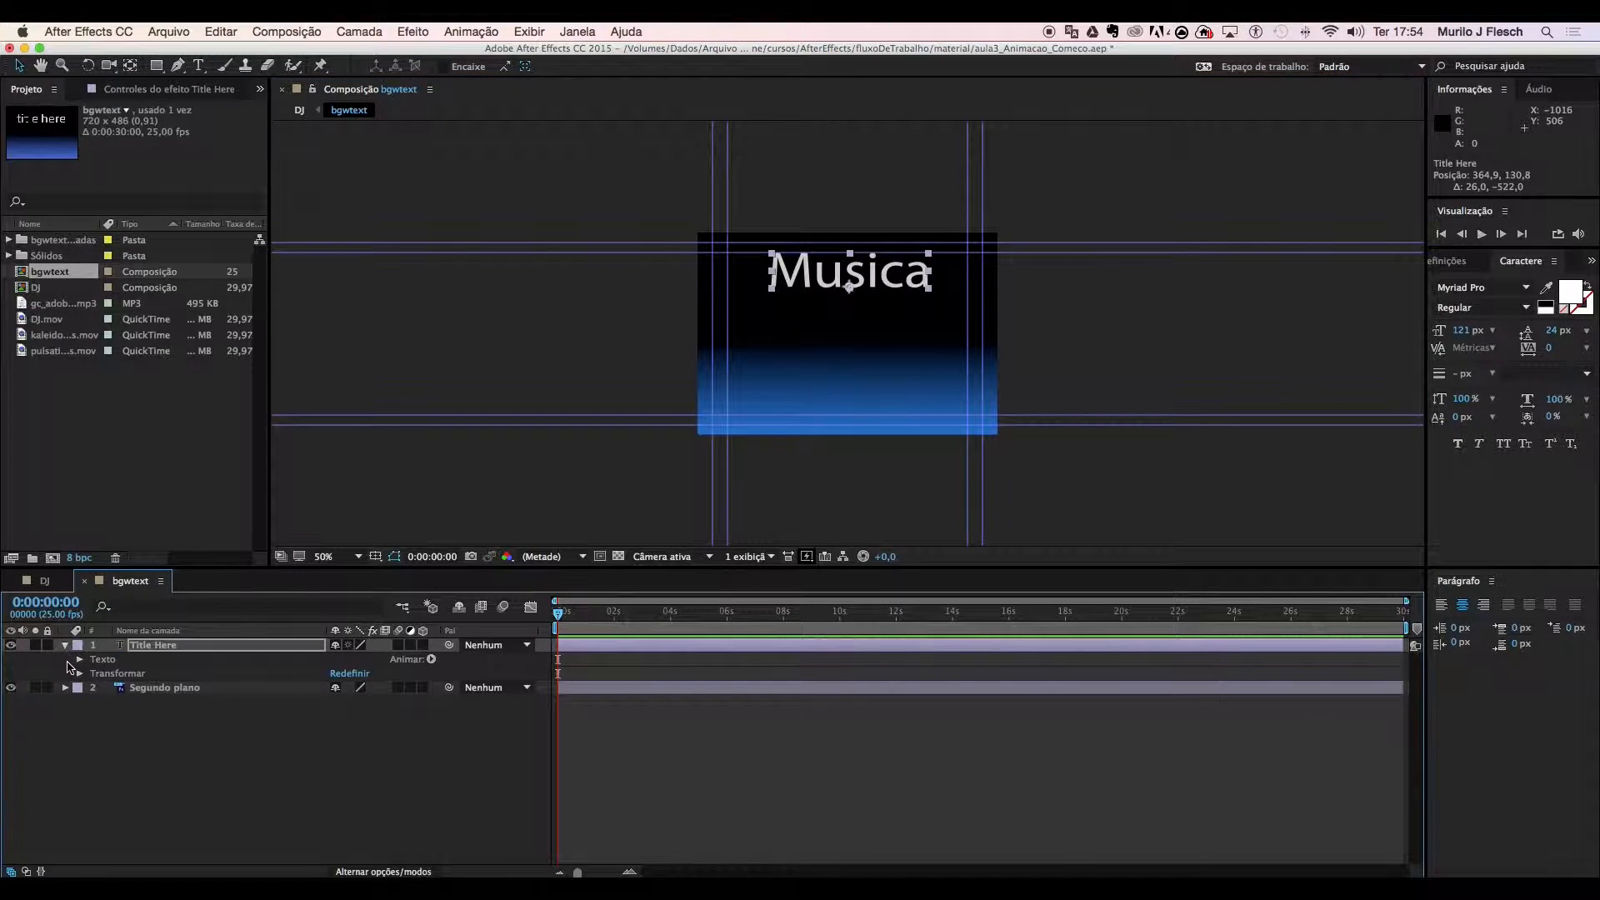
{"action": "left_click", "coordinate": [79, 673]}
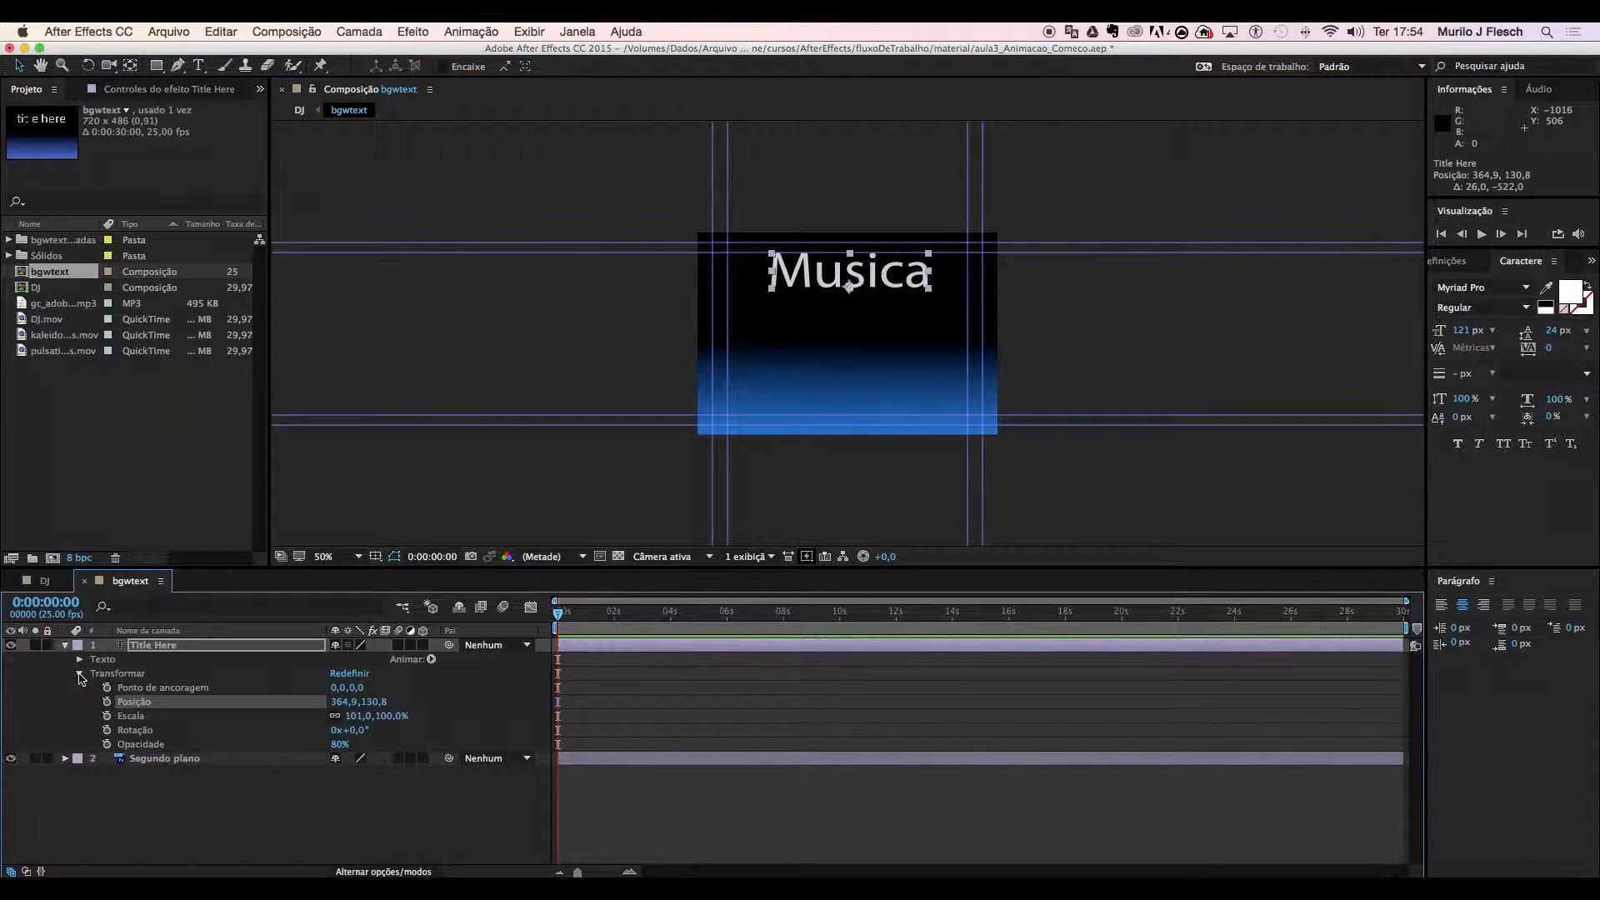
{"action": "left_click", "coordinate": [143, 708]}
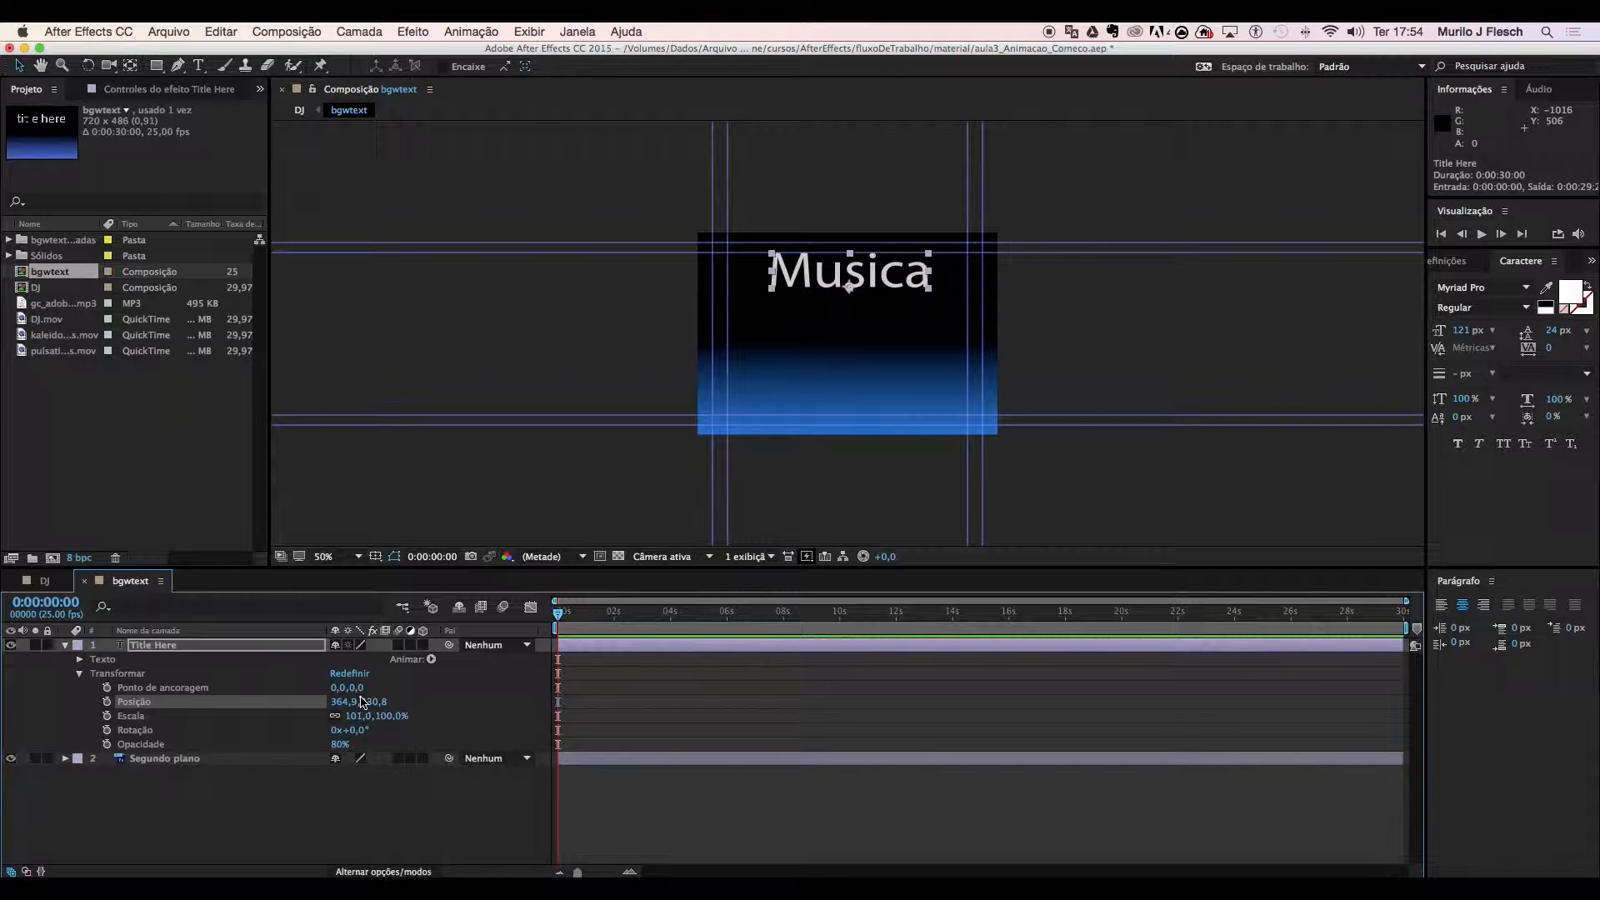
{"action": "mouse_move", "coordinate": [793, 292]}
{"action": "left_mouse_down"}
{"action": "mouse_move", "coordinate": [787, 361]}
{"action": "mouse_move", "coordinate": [803, 293]}
{"action": "mouse_move", "coordinate": [804, 354]}
{"action": "mouse_move", "coordinate": [807, 280]}
{"action": "mouse_move", "coordinate": [808, 346]}
{"action": "mouse_move", "coordinate": [814, 291]}
{"action": "mouse_move", "coordinate": [812, 333]}
{"action": "mouse_move", "coordinate": [807, 276]}
{"action": "left_mouse_up"}
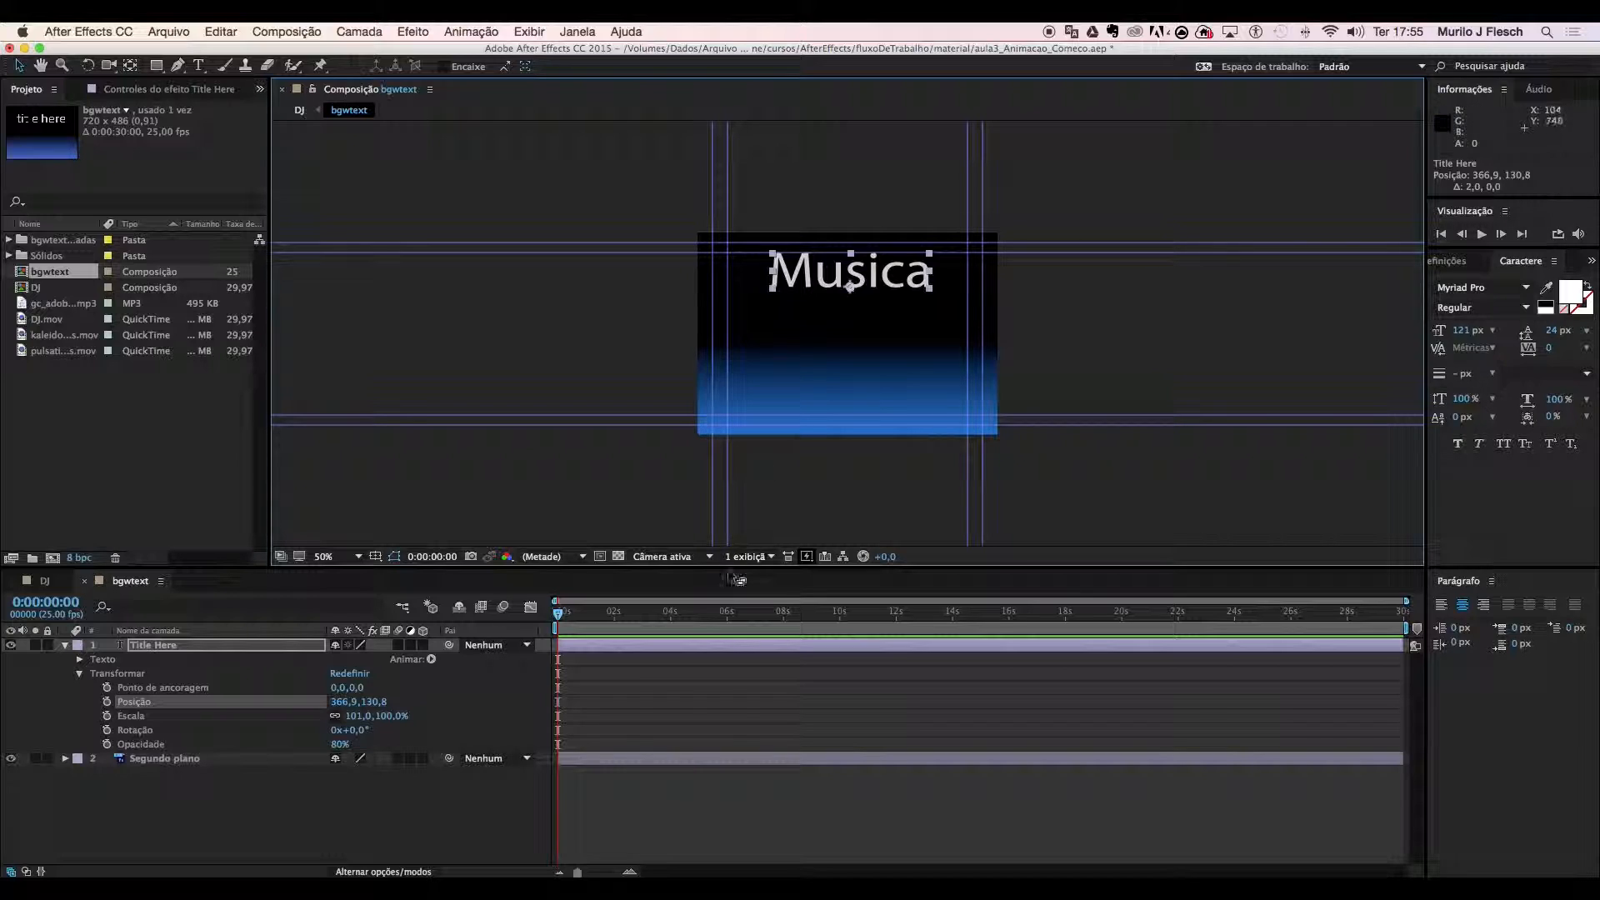
At 0 seconds, move the Musica text below the frame to about 326.9, 636.8 and enable Position keyframing.
{"action": "mouse_move", "coordinate": [559, 616]}
{"action": "left_mouse_down"}
{"action": "mouse_move", "coordinate": [817, 627]}
{"action": "mouse_move", "coordinate": [557, 621]}
{"action": "left_mouse_up"}
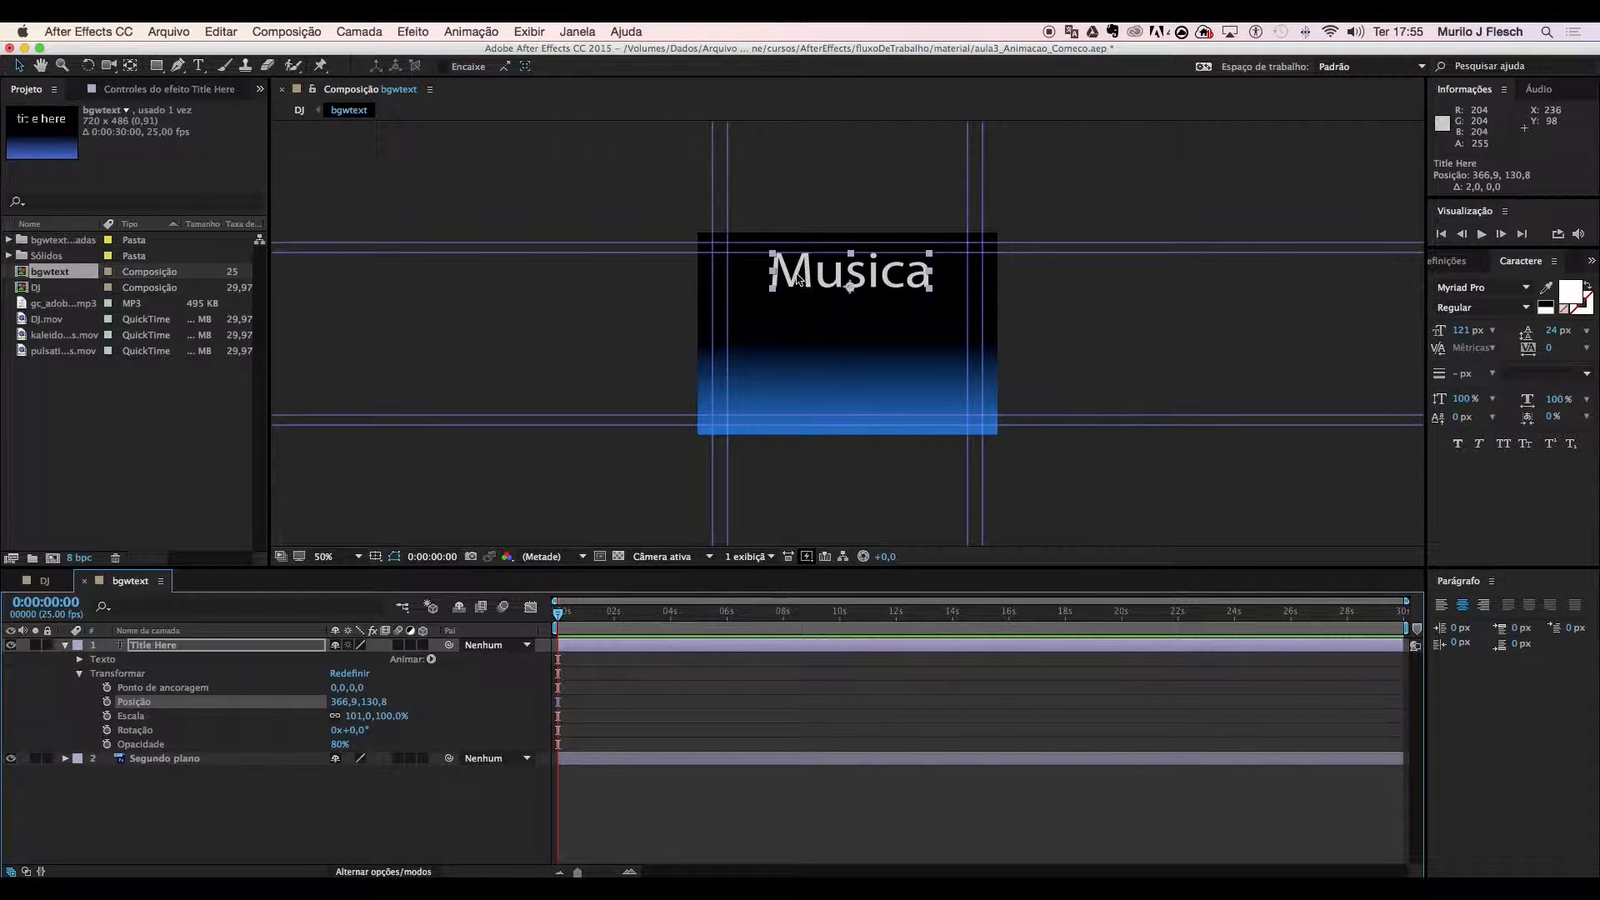
{"action": "left_click_drag", "start_coordinate": [799, 272], "coordinate": [783, 482]}
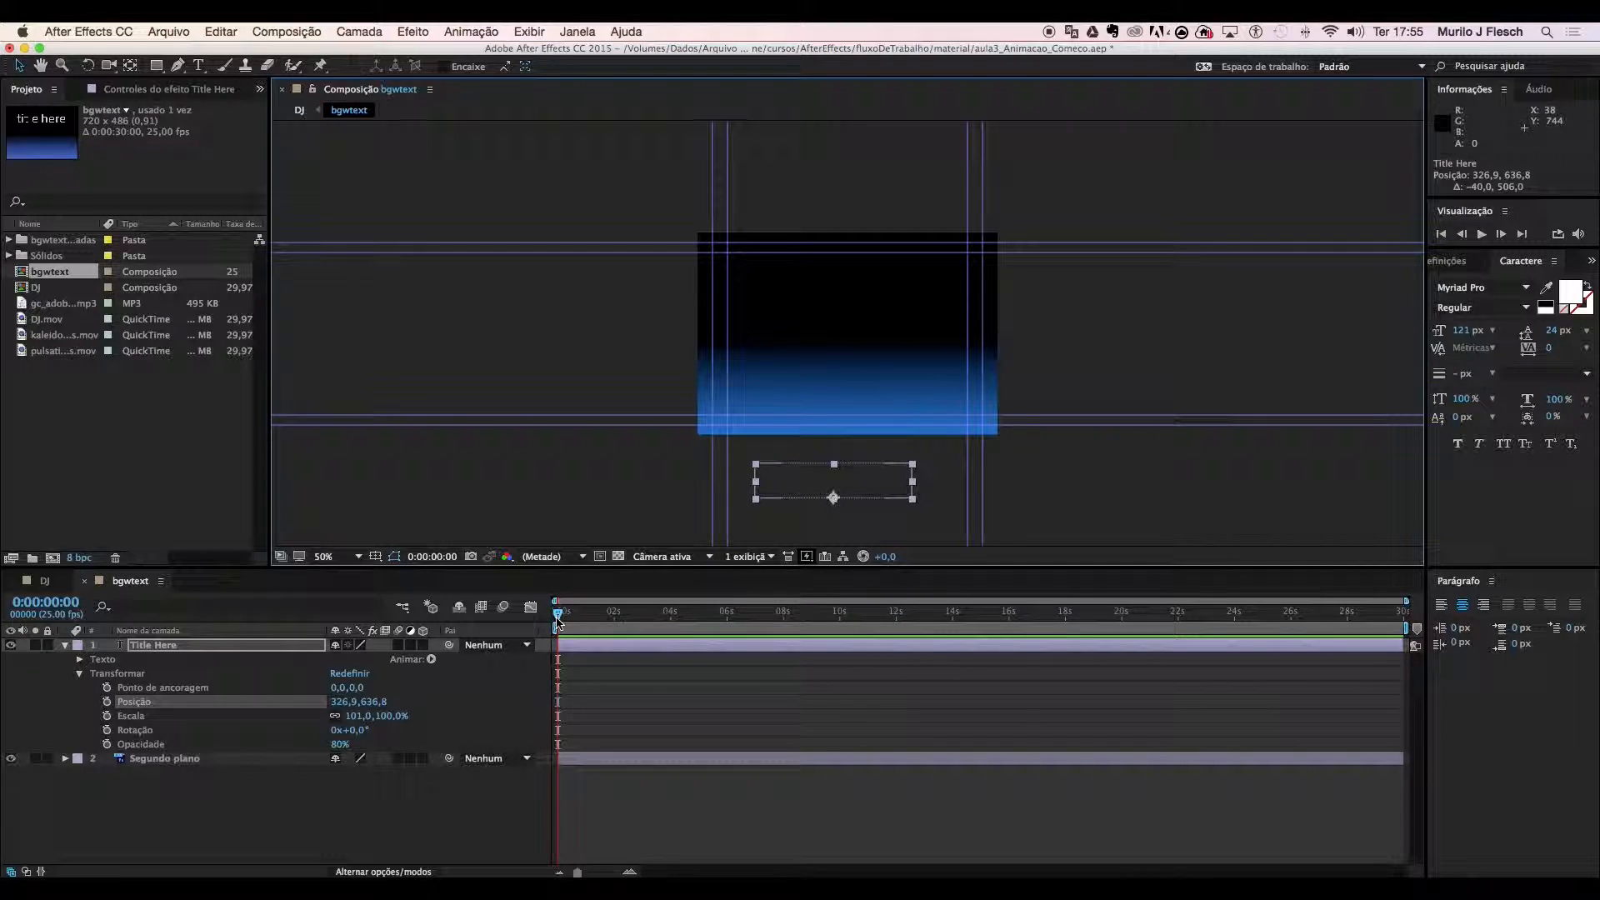
{"action": "mouse_move", "coordinate": [558, 614]}
{"action": "left_mouse_down"}
{"action": "mouse_move", "coordinate": [651, 624]}
{"action": "mouse_move", "coordinate": [561, 624]}
{"action": "left_mouse_up"}
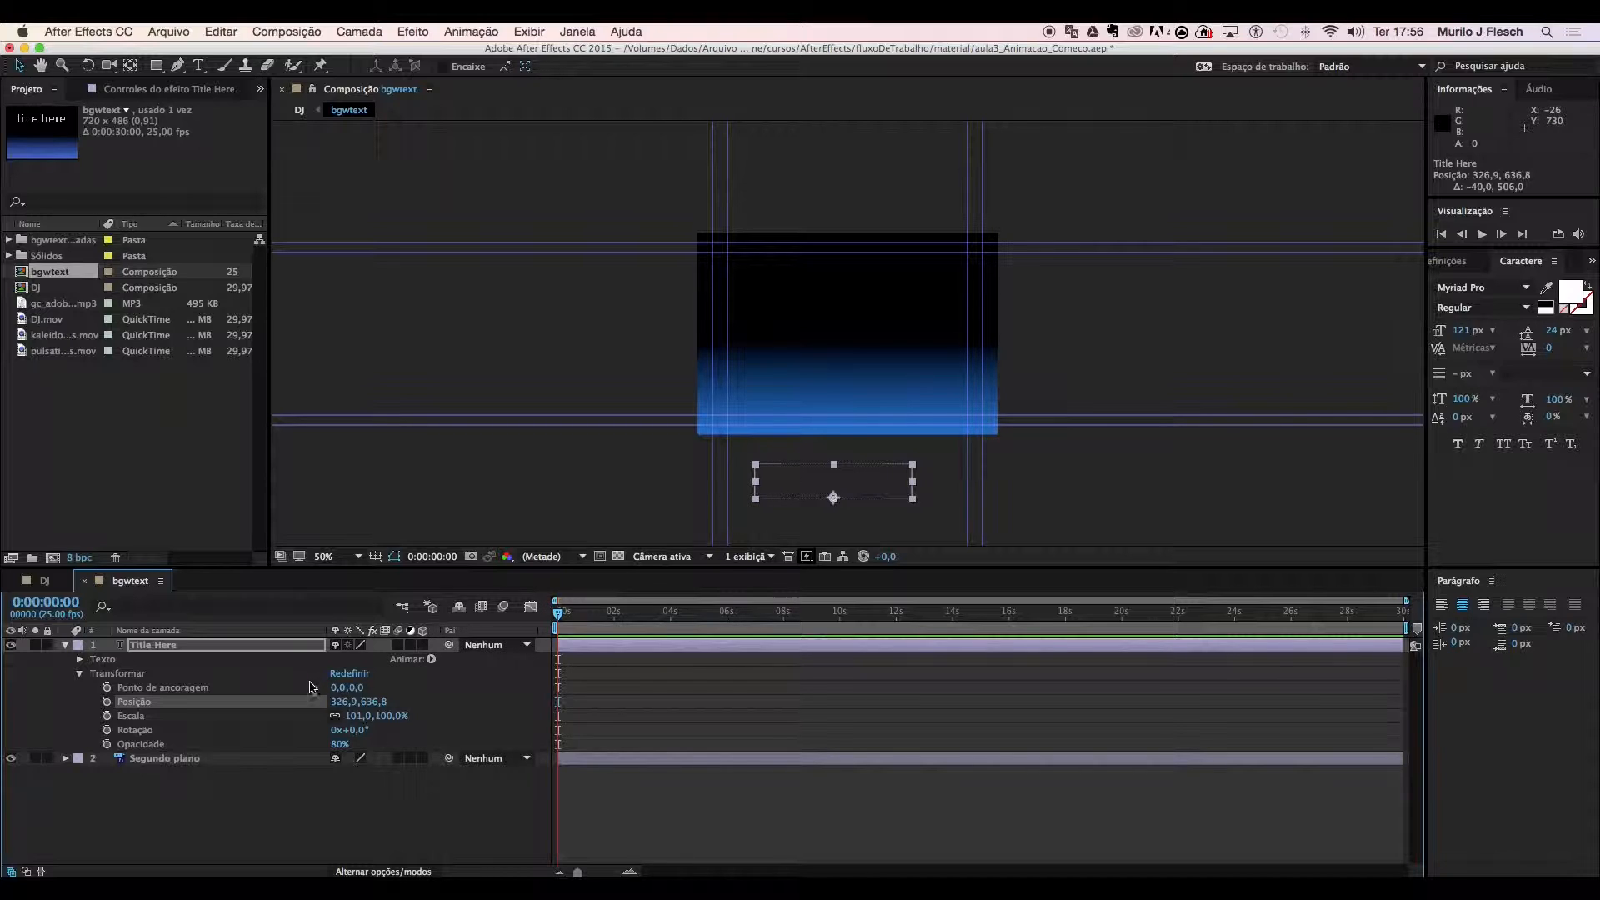
{"action": "left_click", "coordinate": [107, 702]}
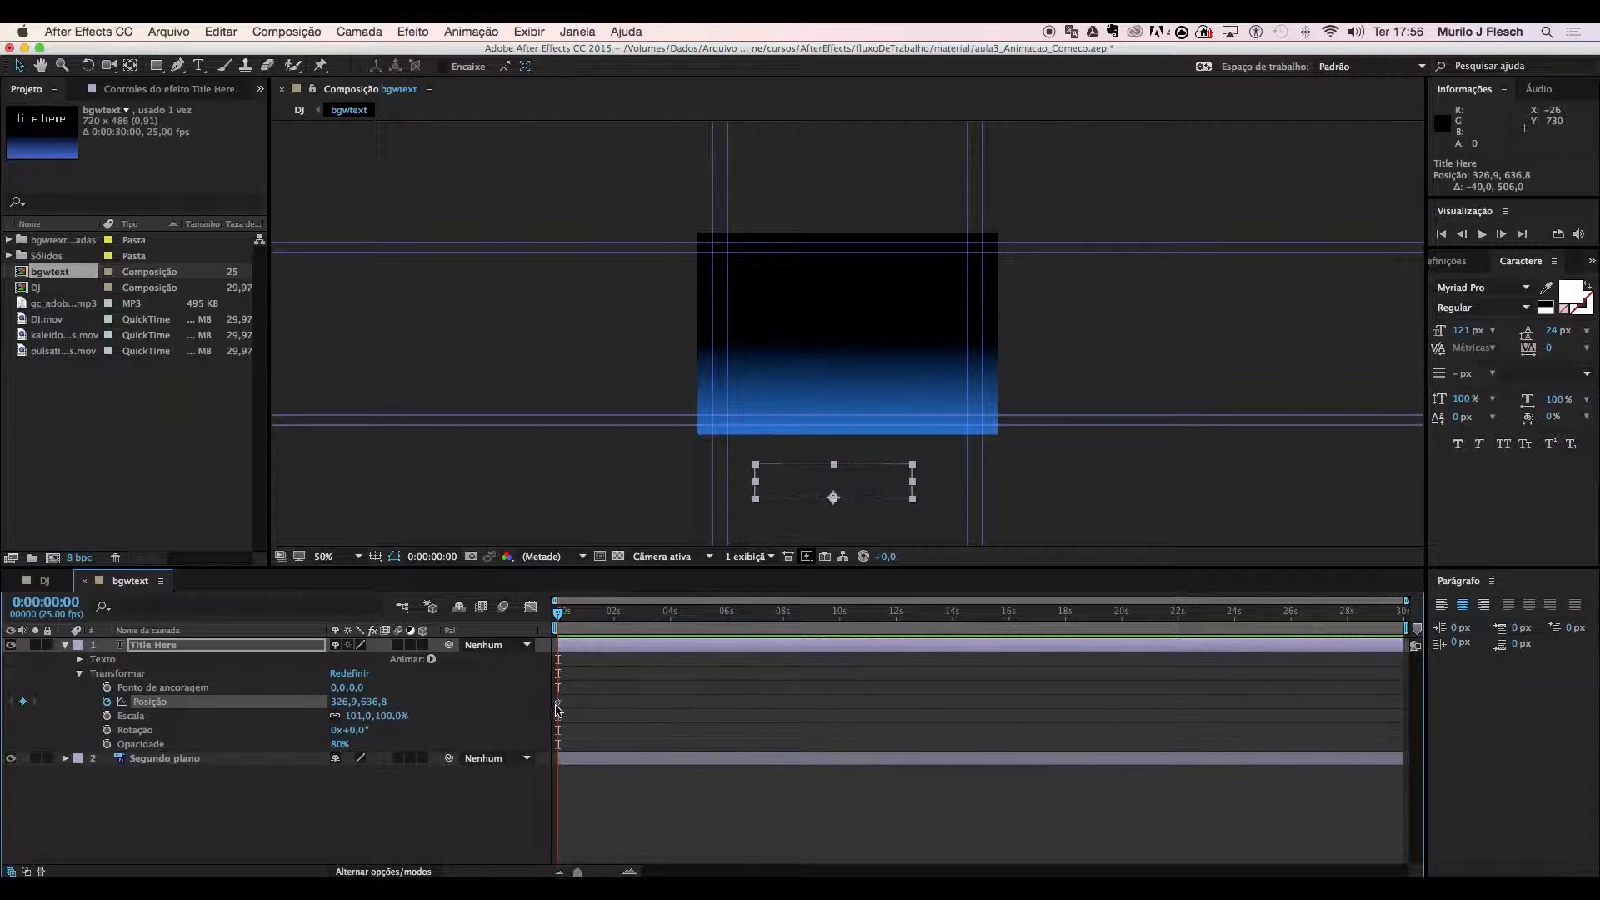
At 0:00:03:00, move the Musica text back up into the frame to about 324.9, 130.8, adding a second Position keyframe.
{"action": "mouse_move", "coordinate": [559, 709]}
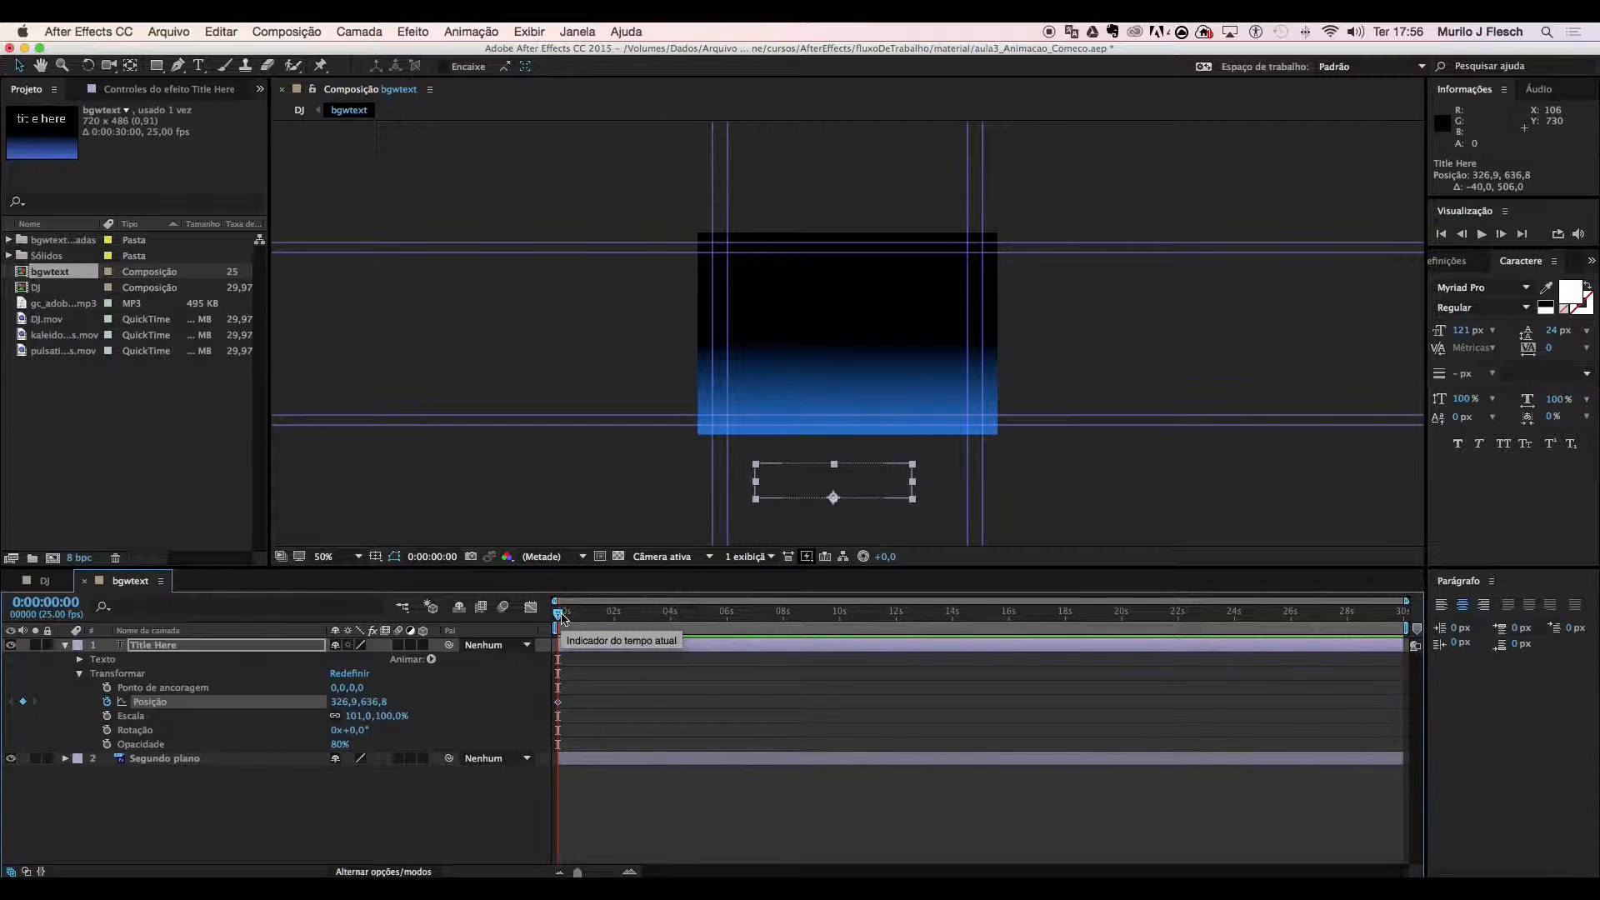
{"action": "left_click_drag", "start_coordinate": [558, 616], "coordinate": [644, 624]}
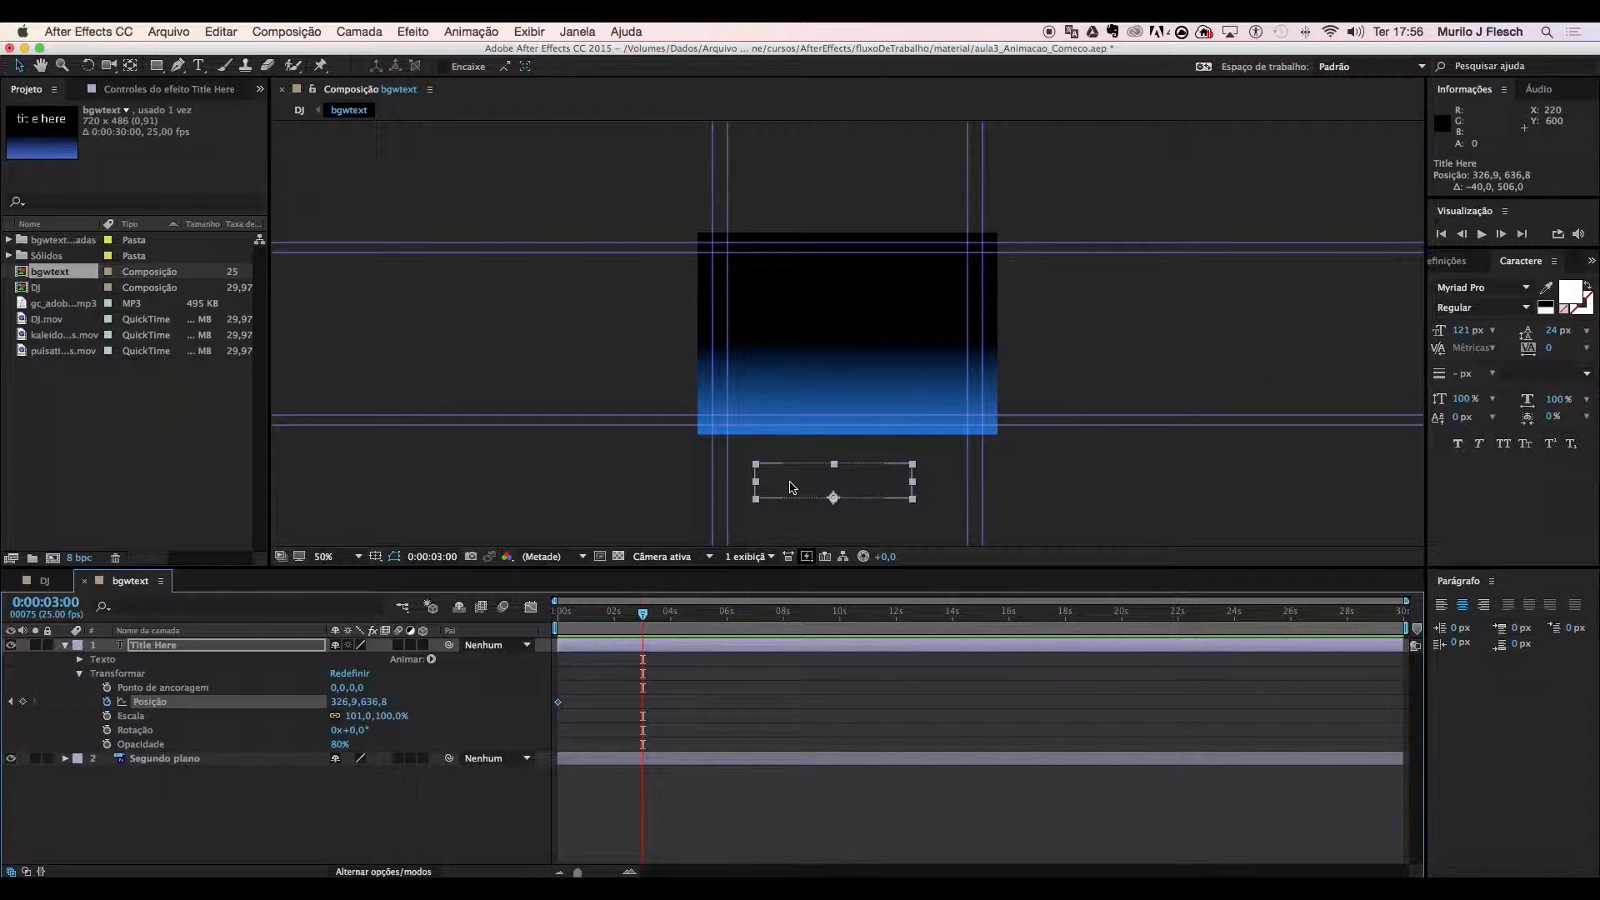
{"action": "left_click_drag", "start_coordinate": [792, 487], "coordinate": [795, 283]}
{"action": "left_click_drag", "start_coordinate": [794, 283], "coordinate": [789, 280]}
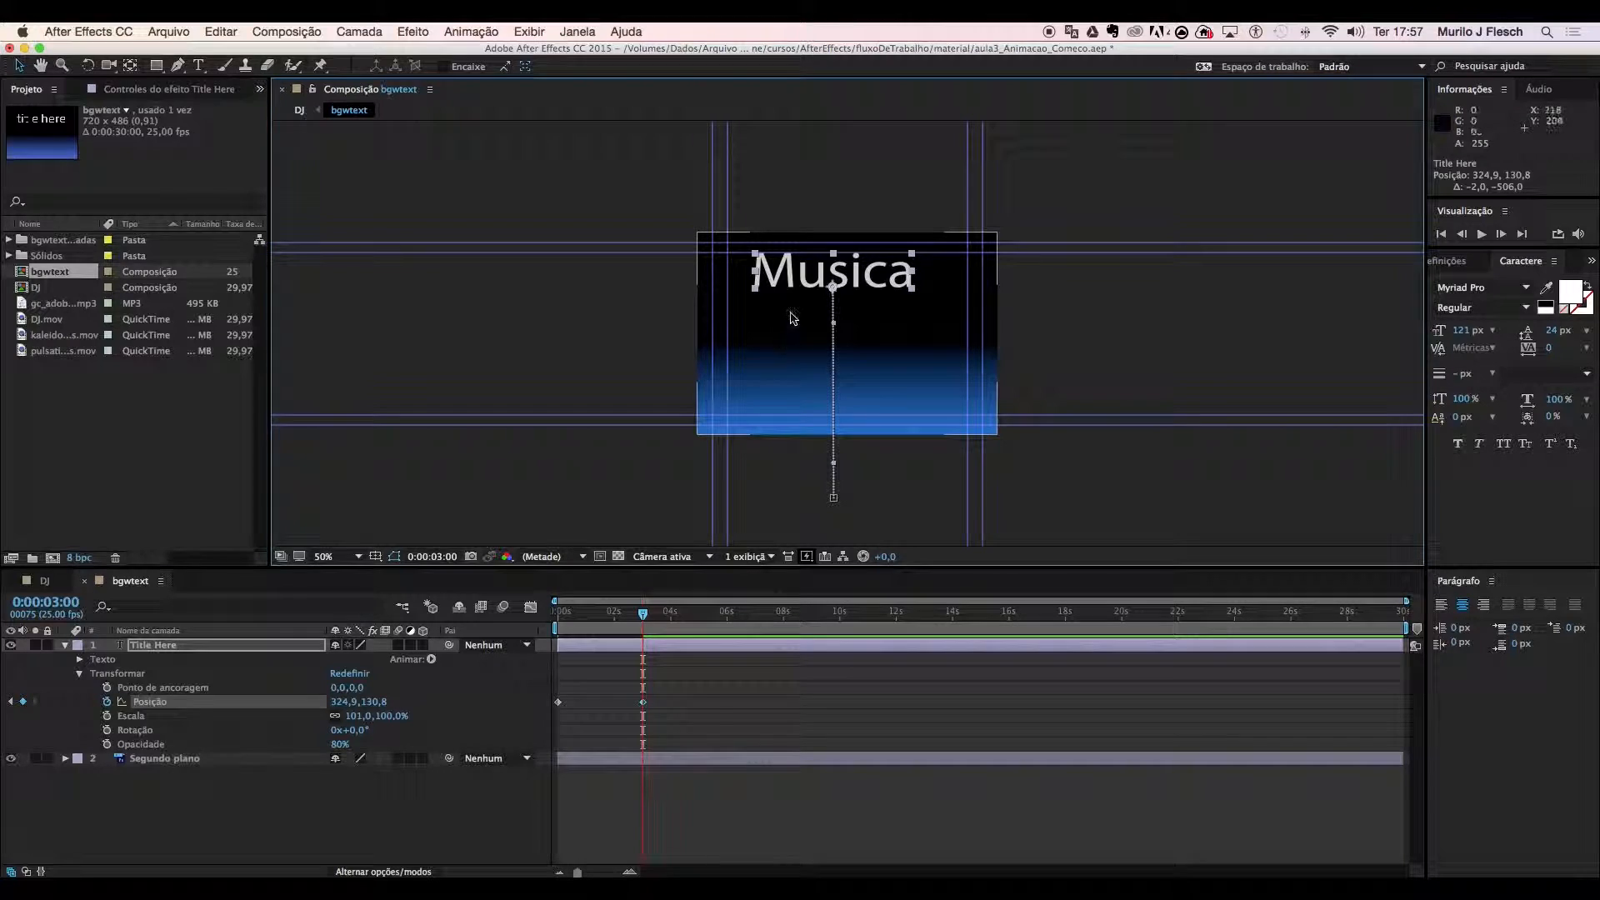
Preview the title's upward animation twice from the start of the timeline.
{"action": "left_click", "coordinate": [640, 614]}
{"action": "left_click_drag", "start_coordinate": [640, 614], "coordinate": [552, 646]}
{"action": "key", "text": "space"}
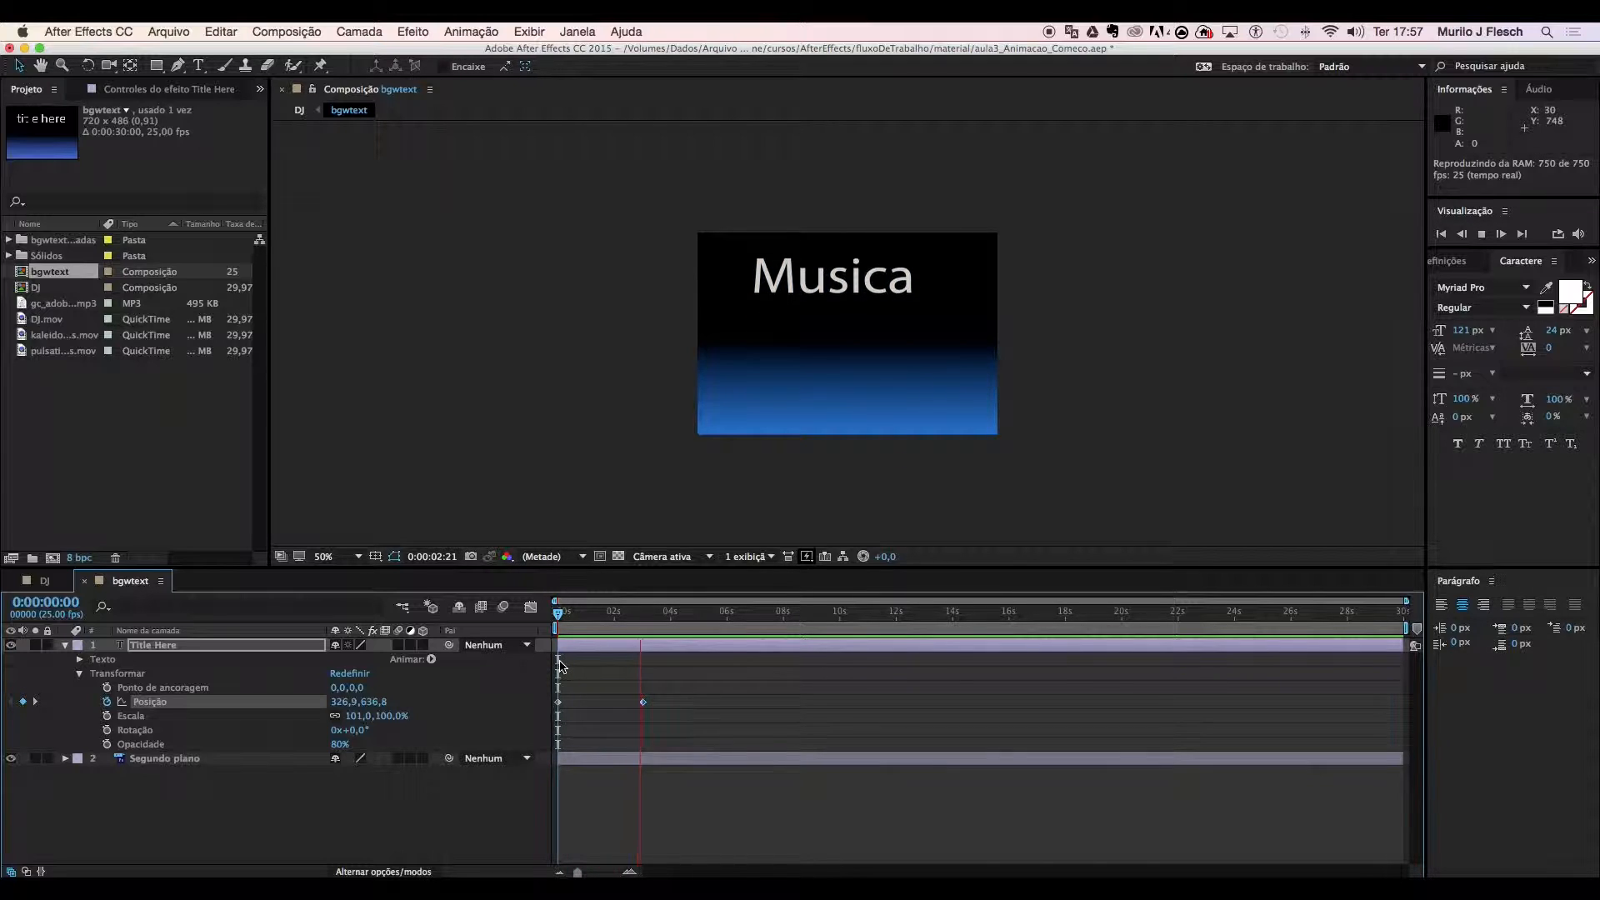
{"action": "key", "text": "space"}
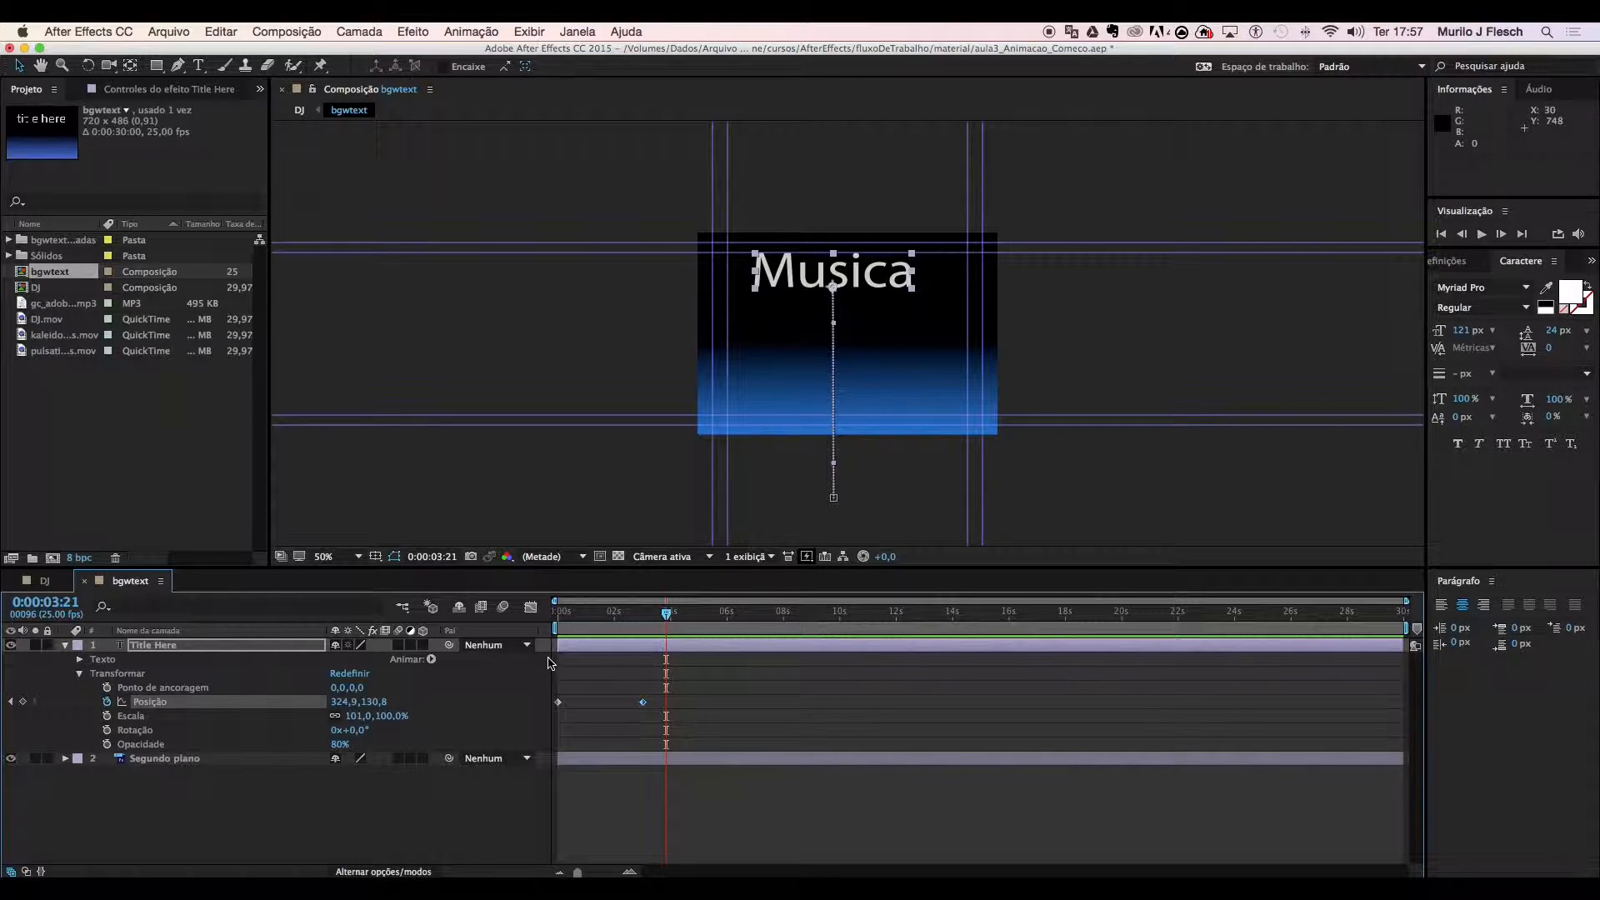
{"action": "left_click_drag", "start_coordinate": [665, 612], "coordinate": [511, 635]}
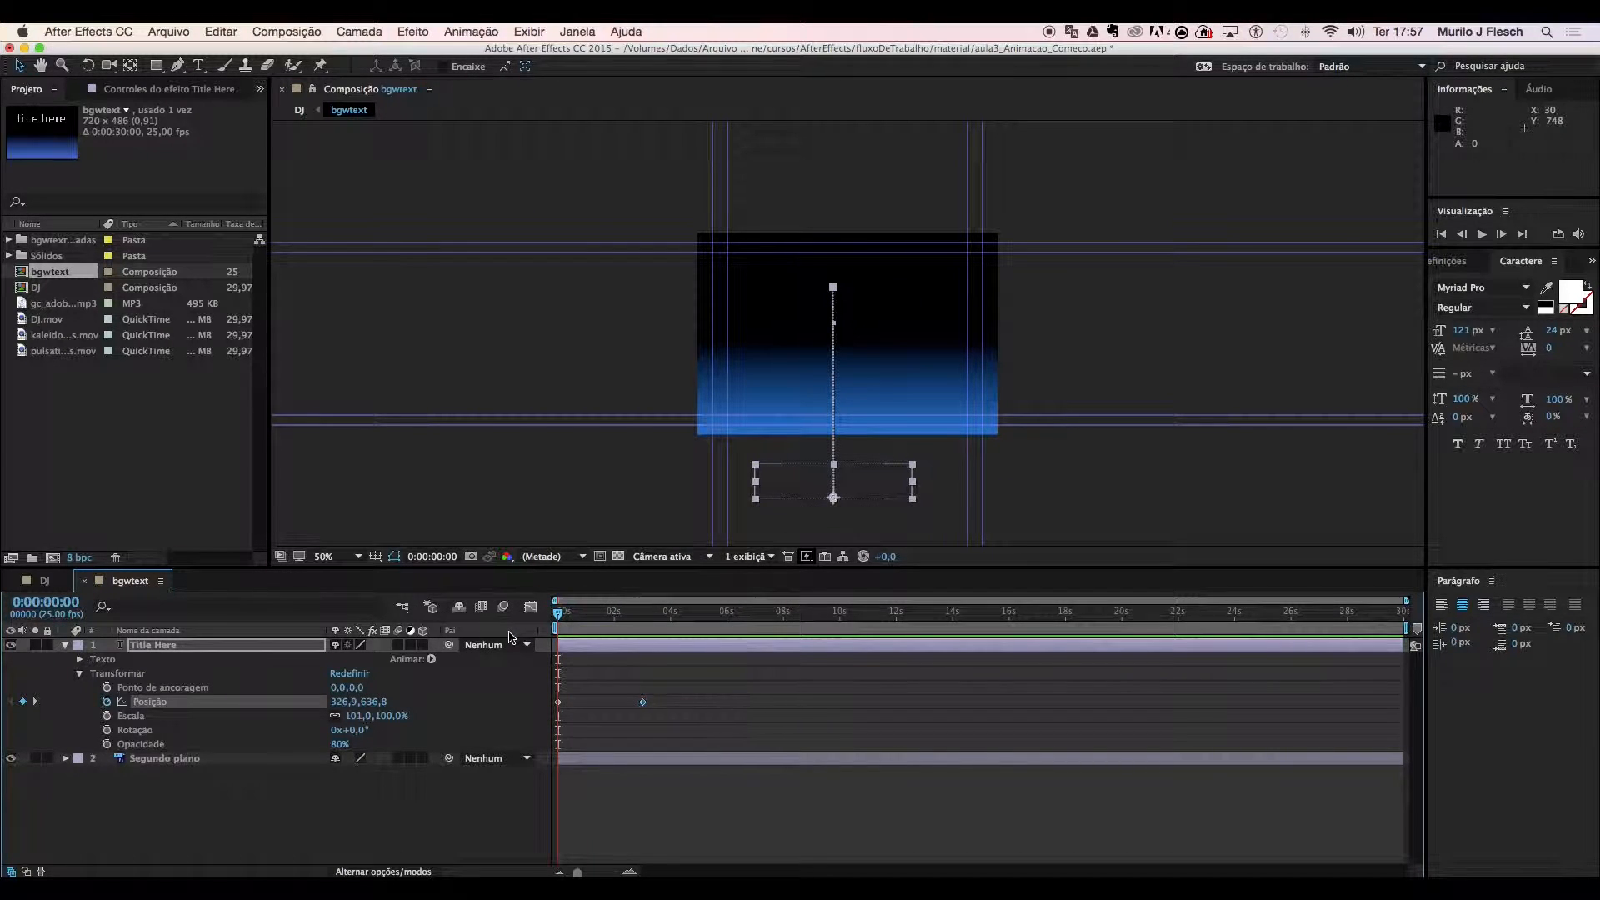
{"action": "key", "text": "space"}
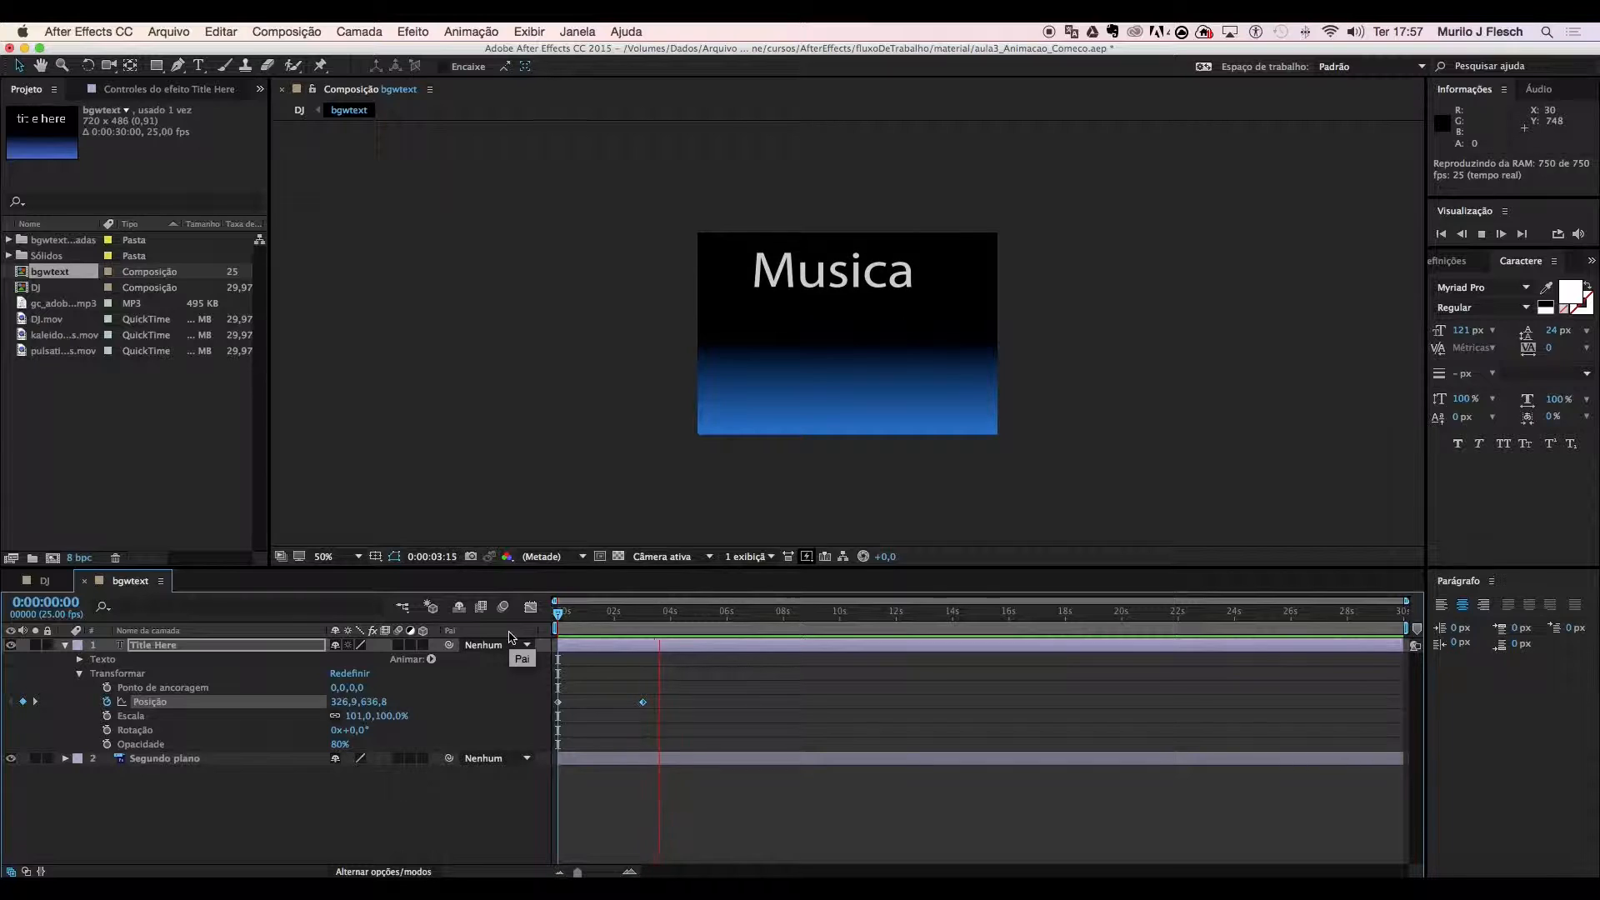
Stop the preview and apply Easy Ease In (Atenuação simples para dentro) to the Musica title's Position keyframe at 0:00:03:00.
{"action": "key", "text": "space"}
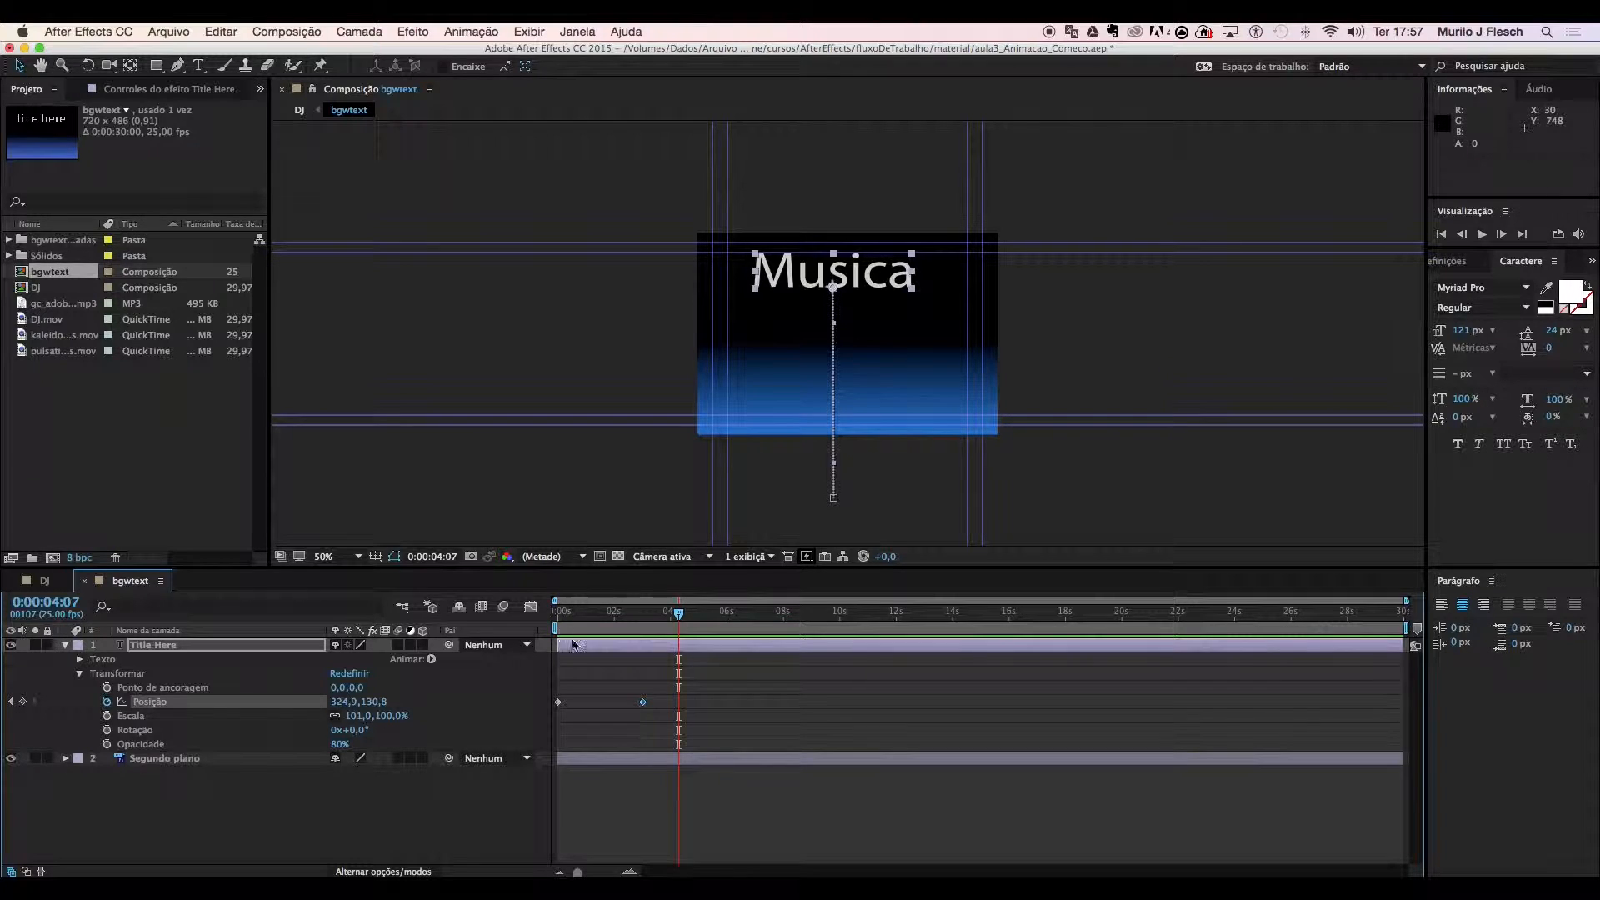
{"action": "left_click", "coordinate": [644, 707]}
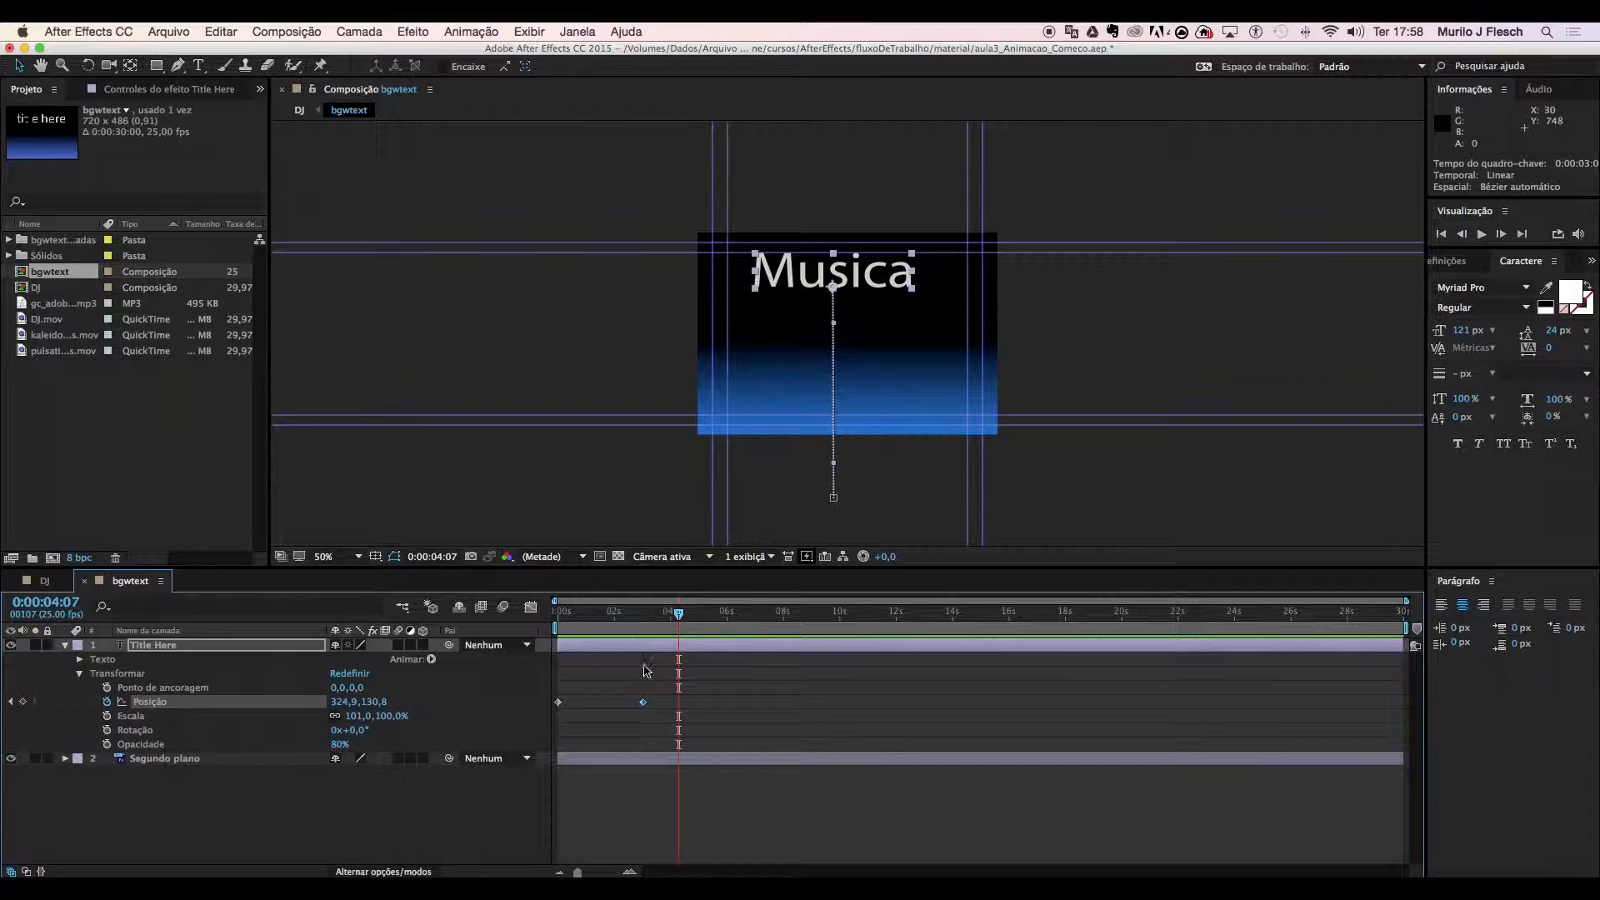
{"action": "right_click", "coordinate": [644, 707]}
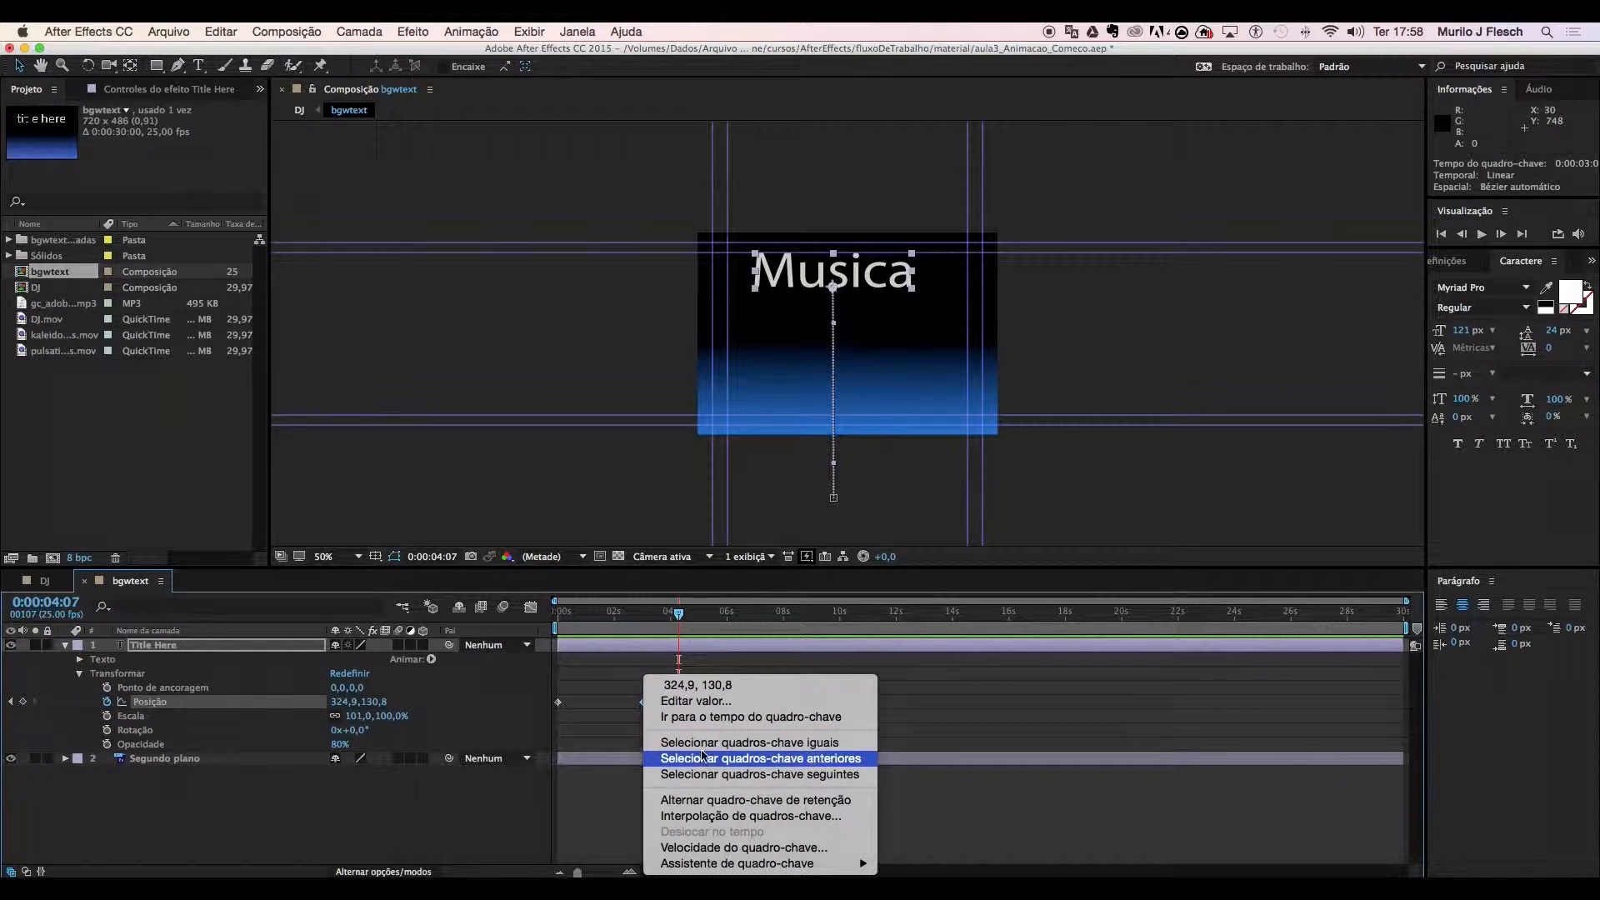
{"action": "mouse_move", "coordinate": [731, 865]}
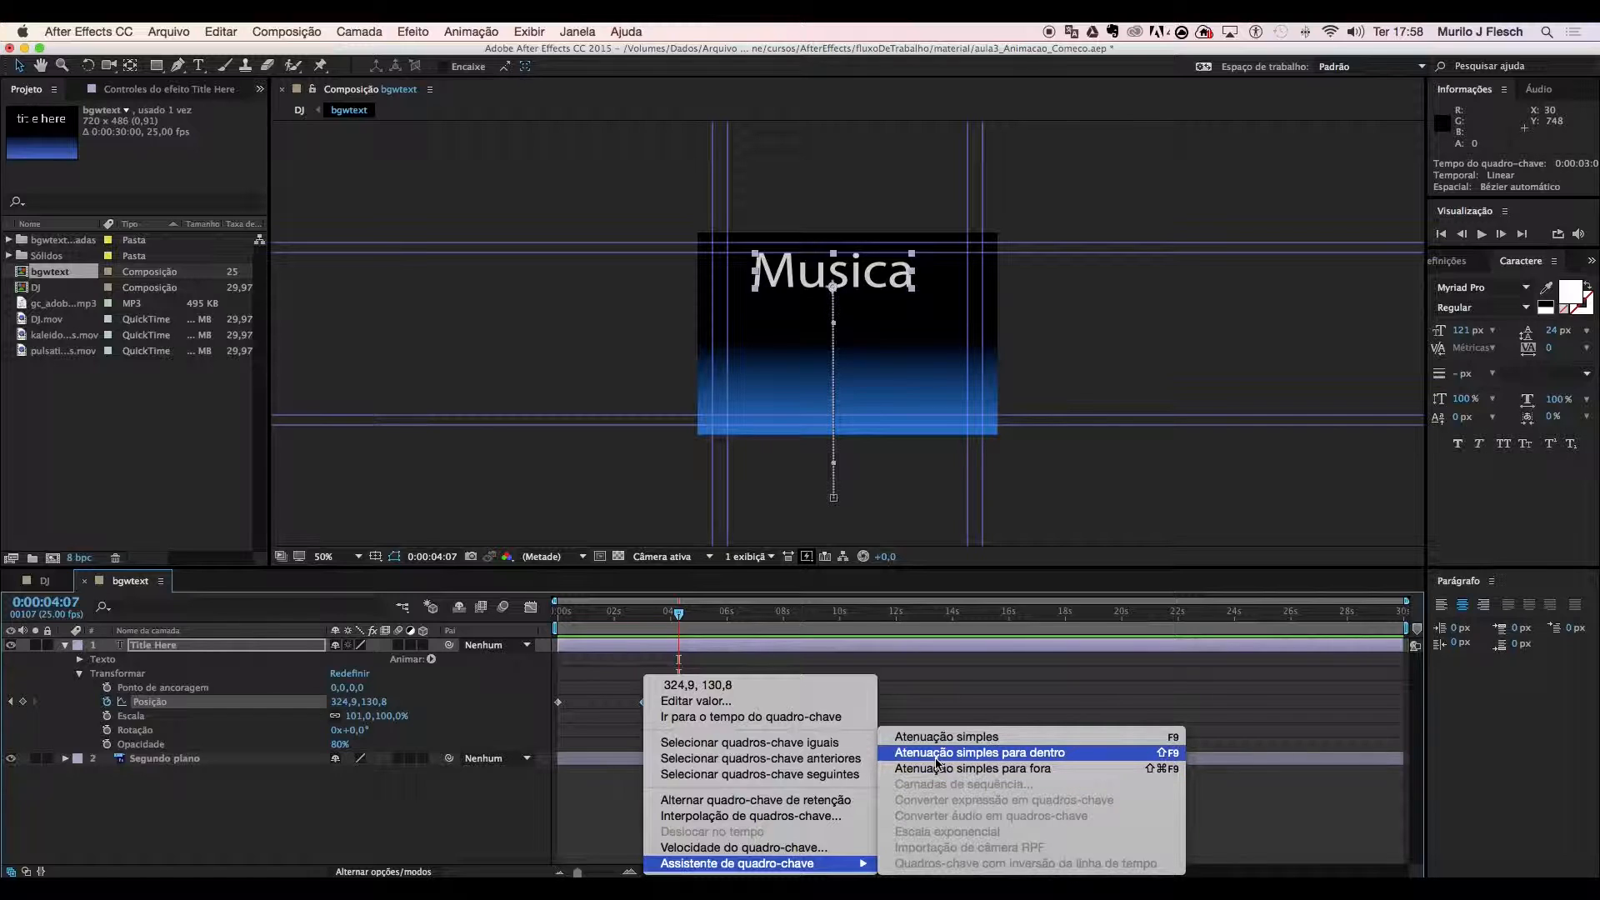
{"action": "left_click", "coordinate": [995, 753]}
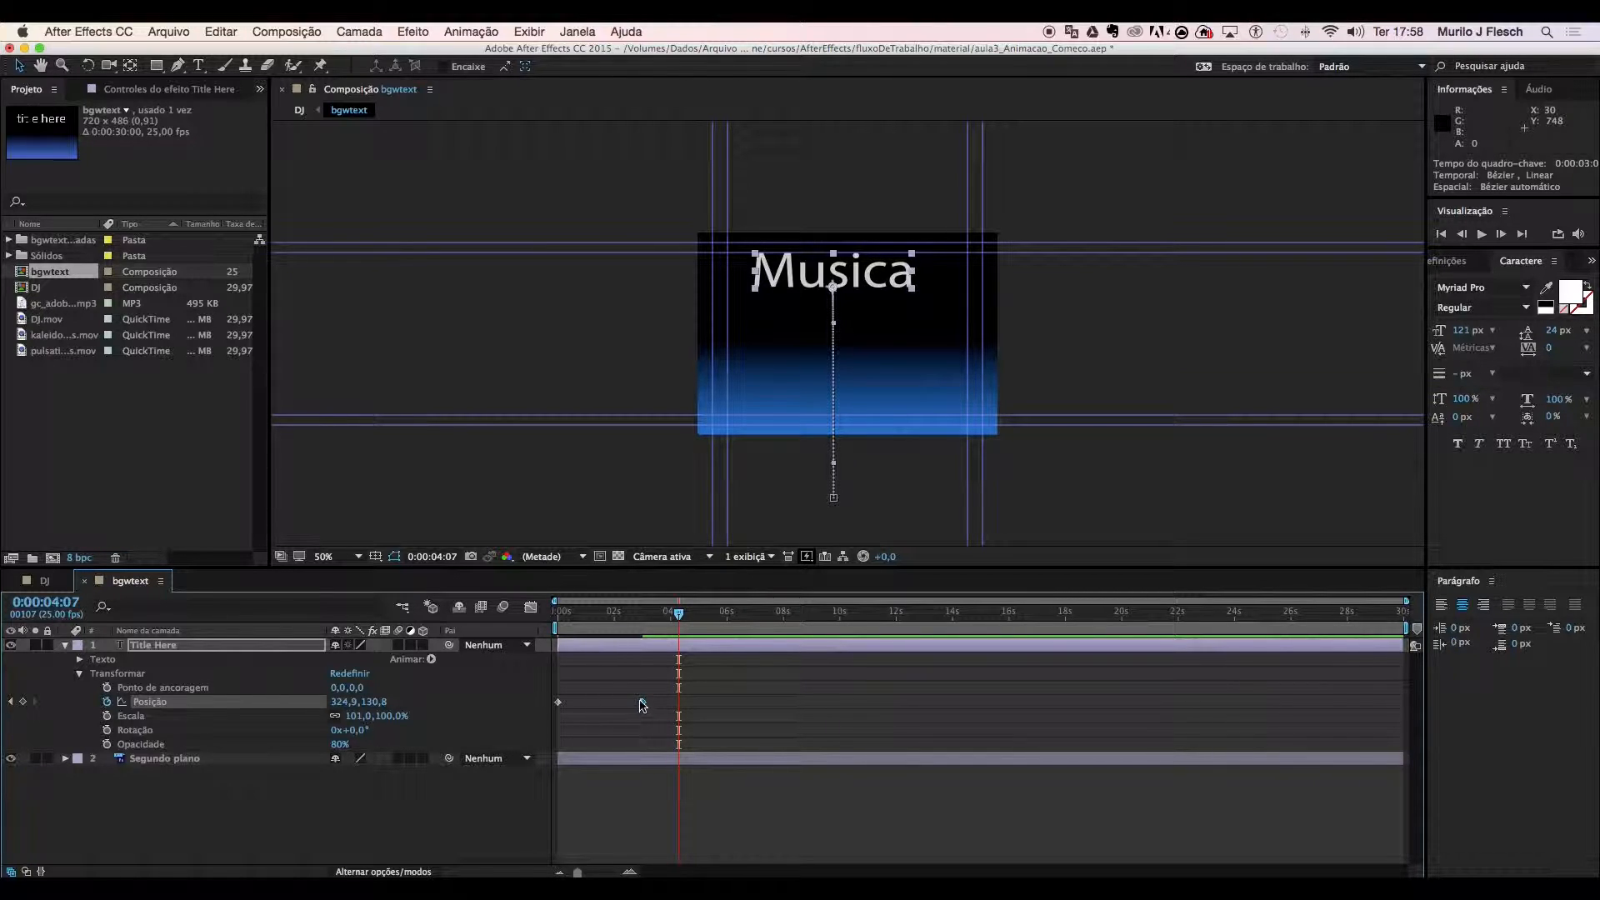
Preview the eased title animation from the start of the timeline and stop at about 0:00:04:11.
{"action": "mouse_move", "coordinate": [646, 712]}
{"action": "left_click_drag", "start_coordinate": [676, 631], "coordinate": [558, 629]}
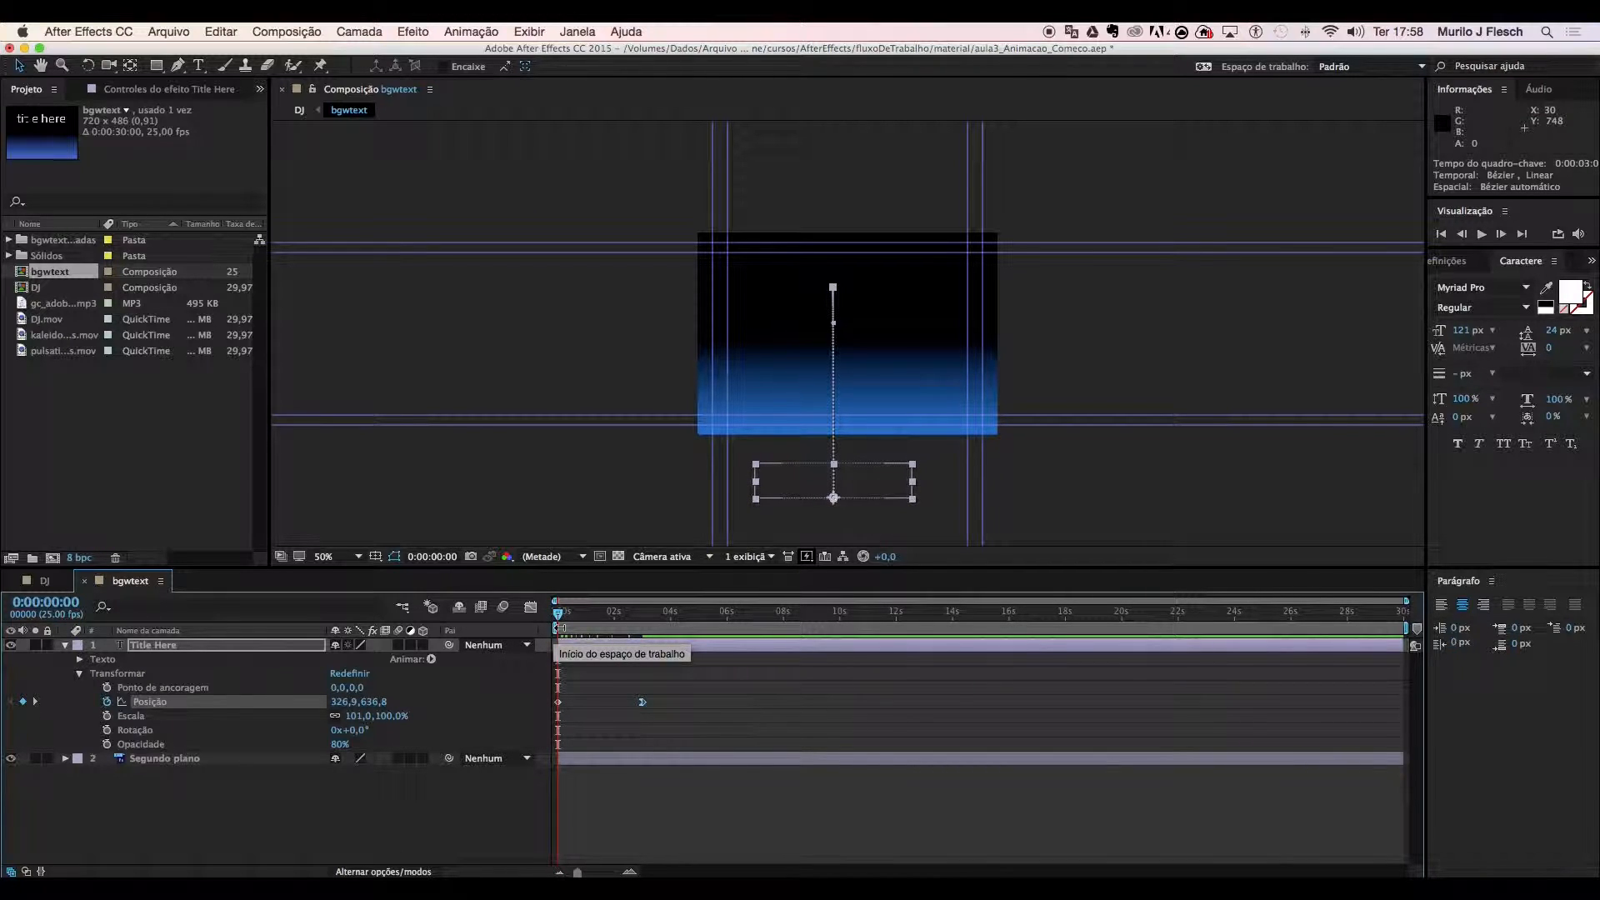
{"action": "key", "text": "space"}
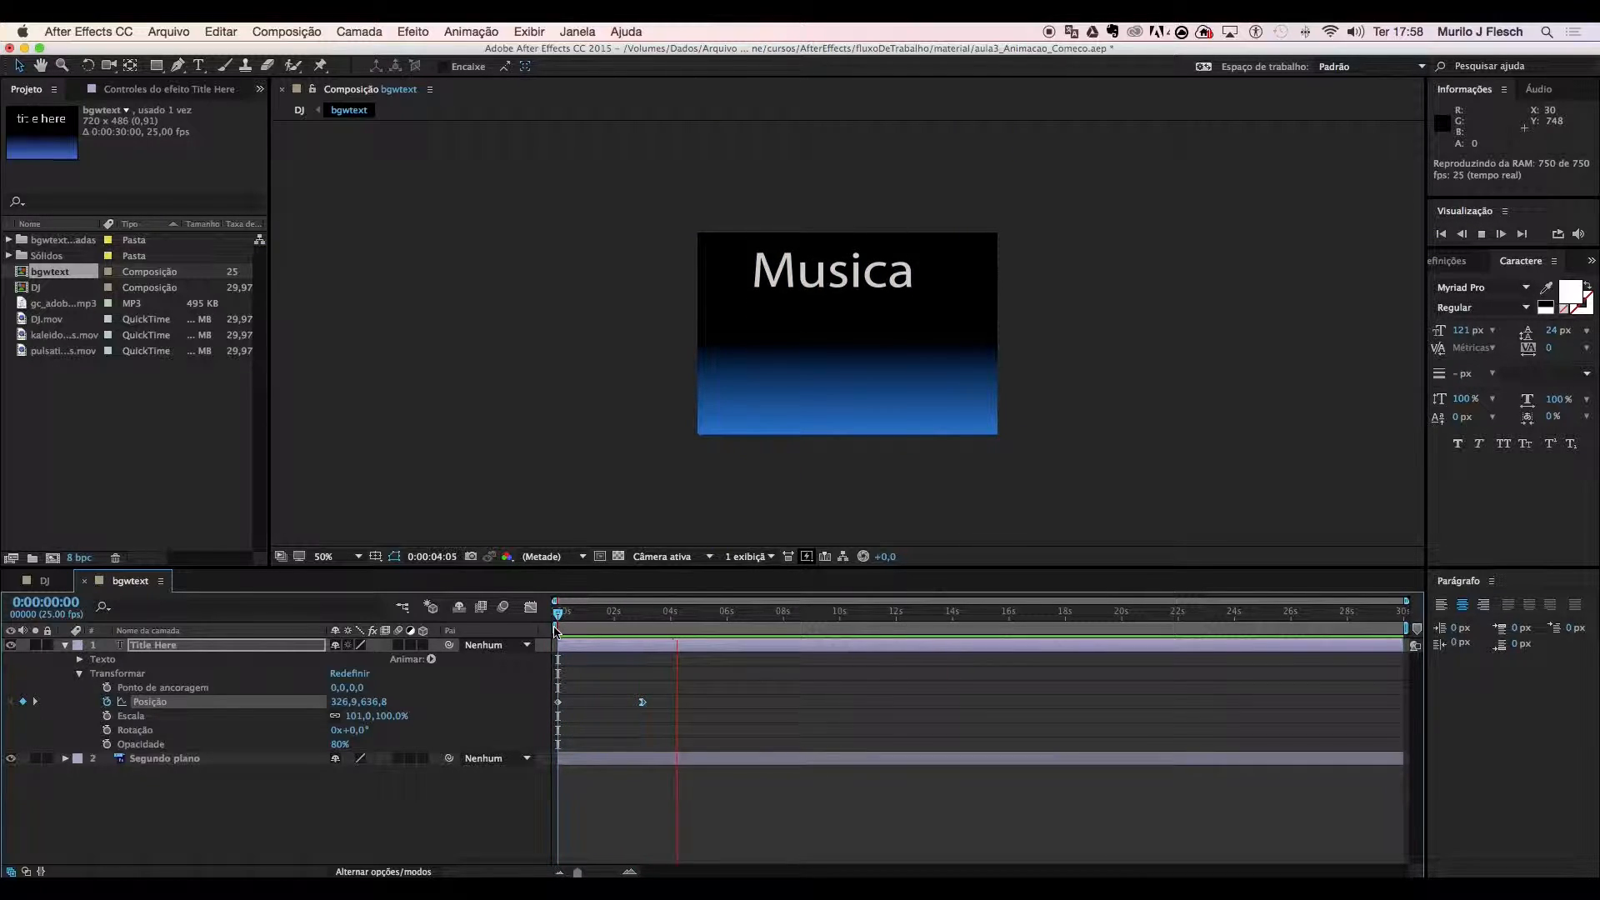
{"action": "key", "text": "space"}
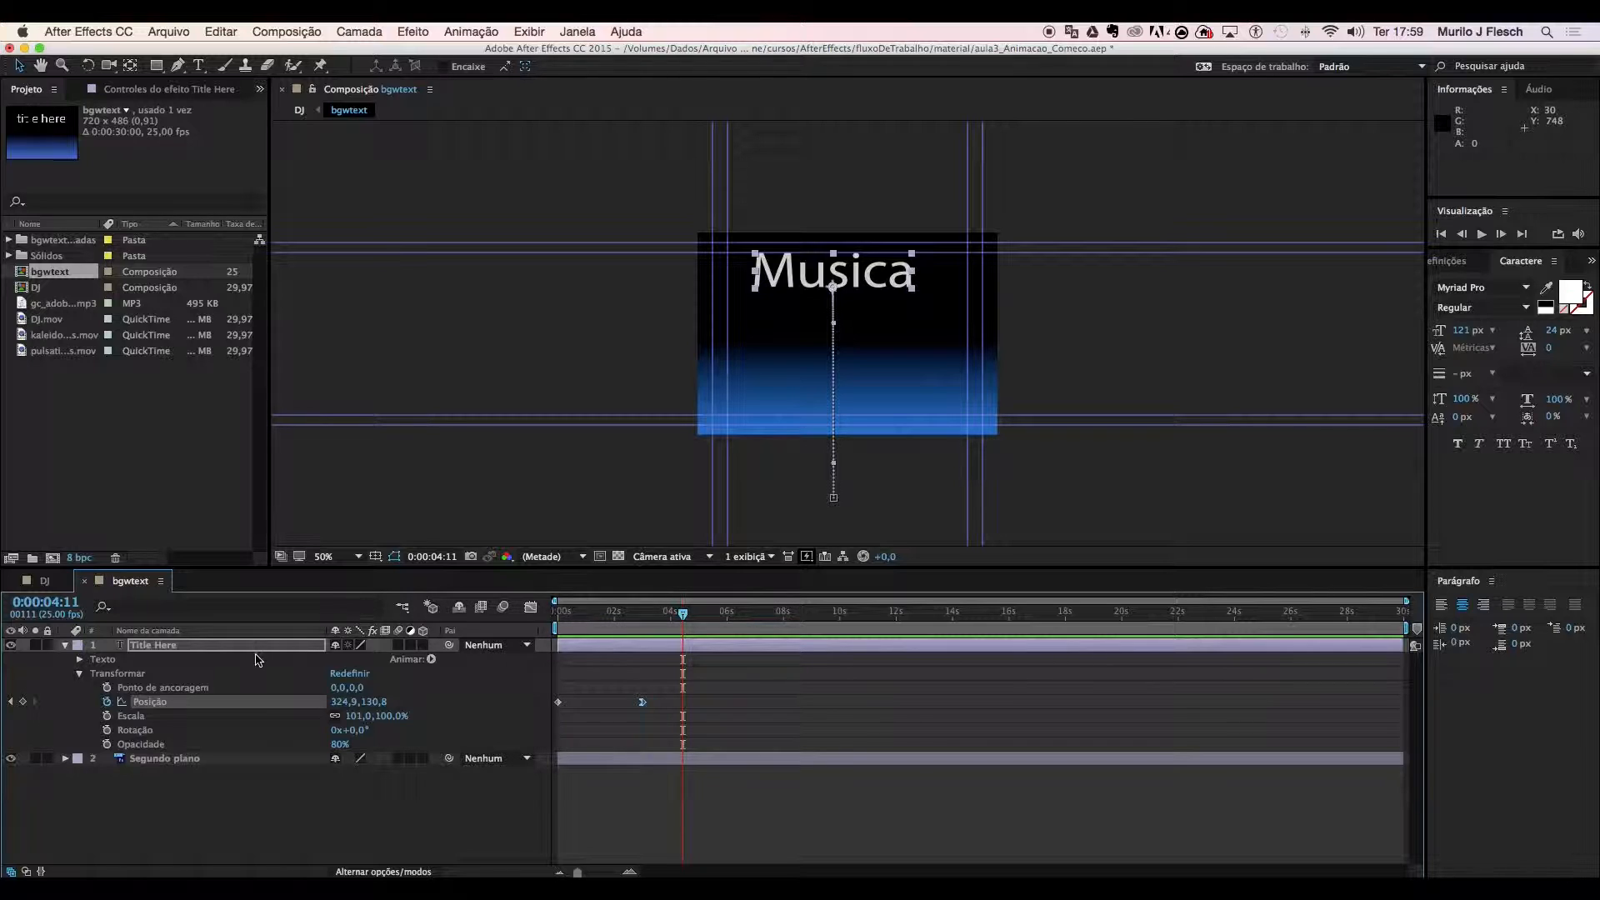
{"action": "left_click", "coordinate": [207, 705]}
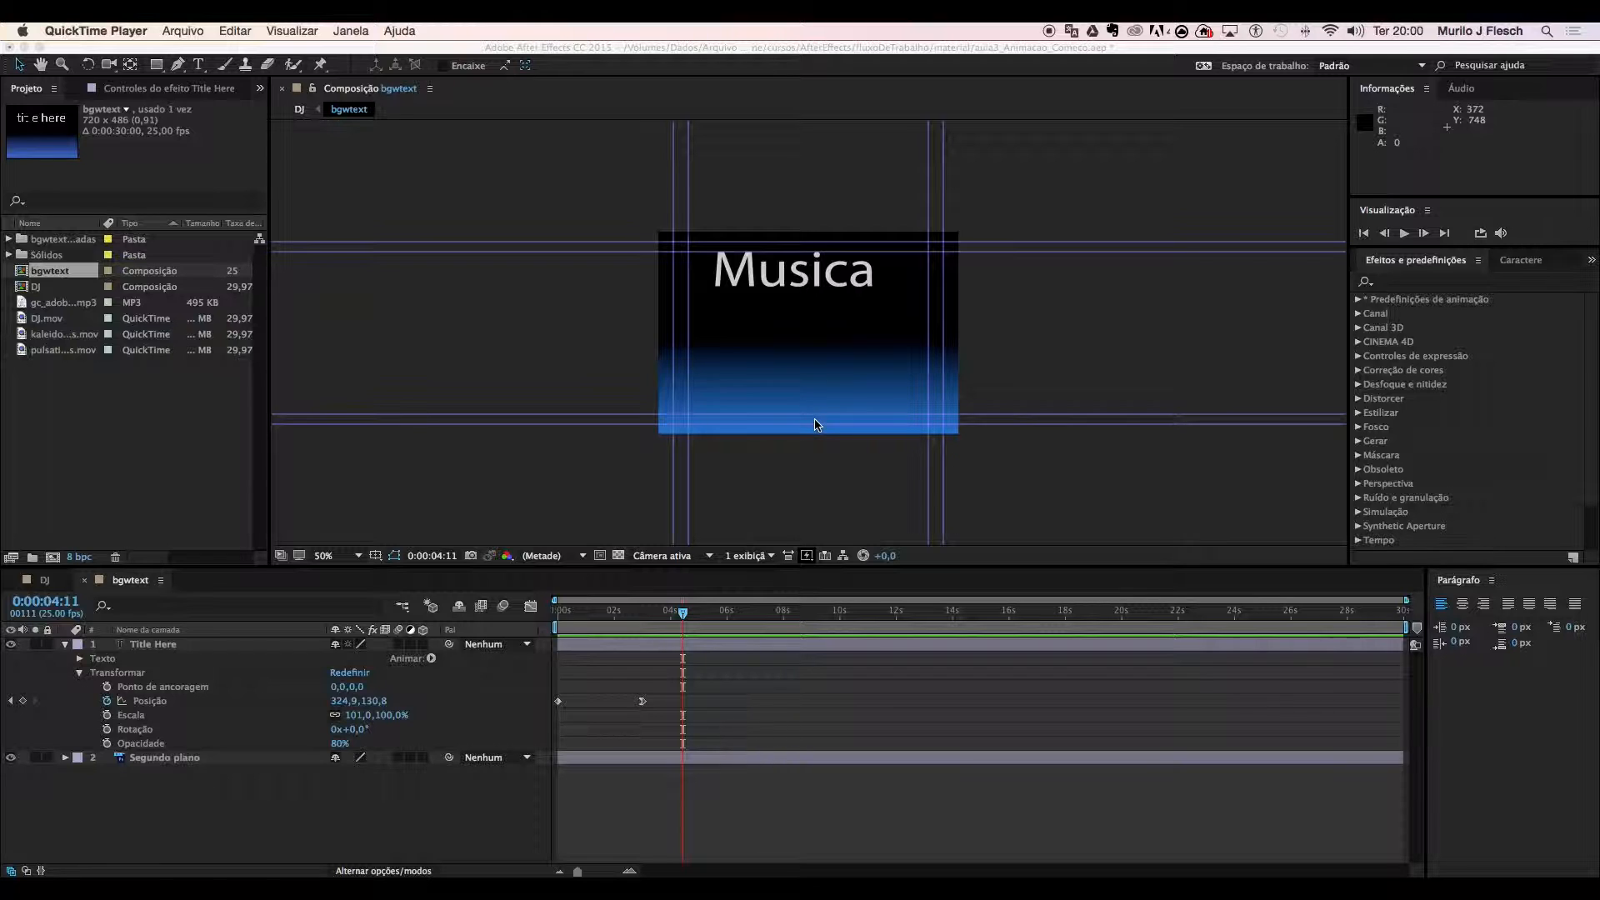
Select the Title Here layer and search the effects and presets for "chuvo".
{"action": "left_click", "coordinate": [1408, 269]}
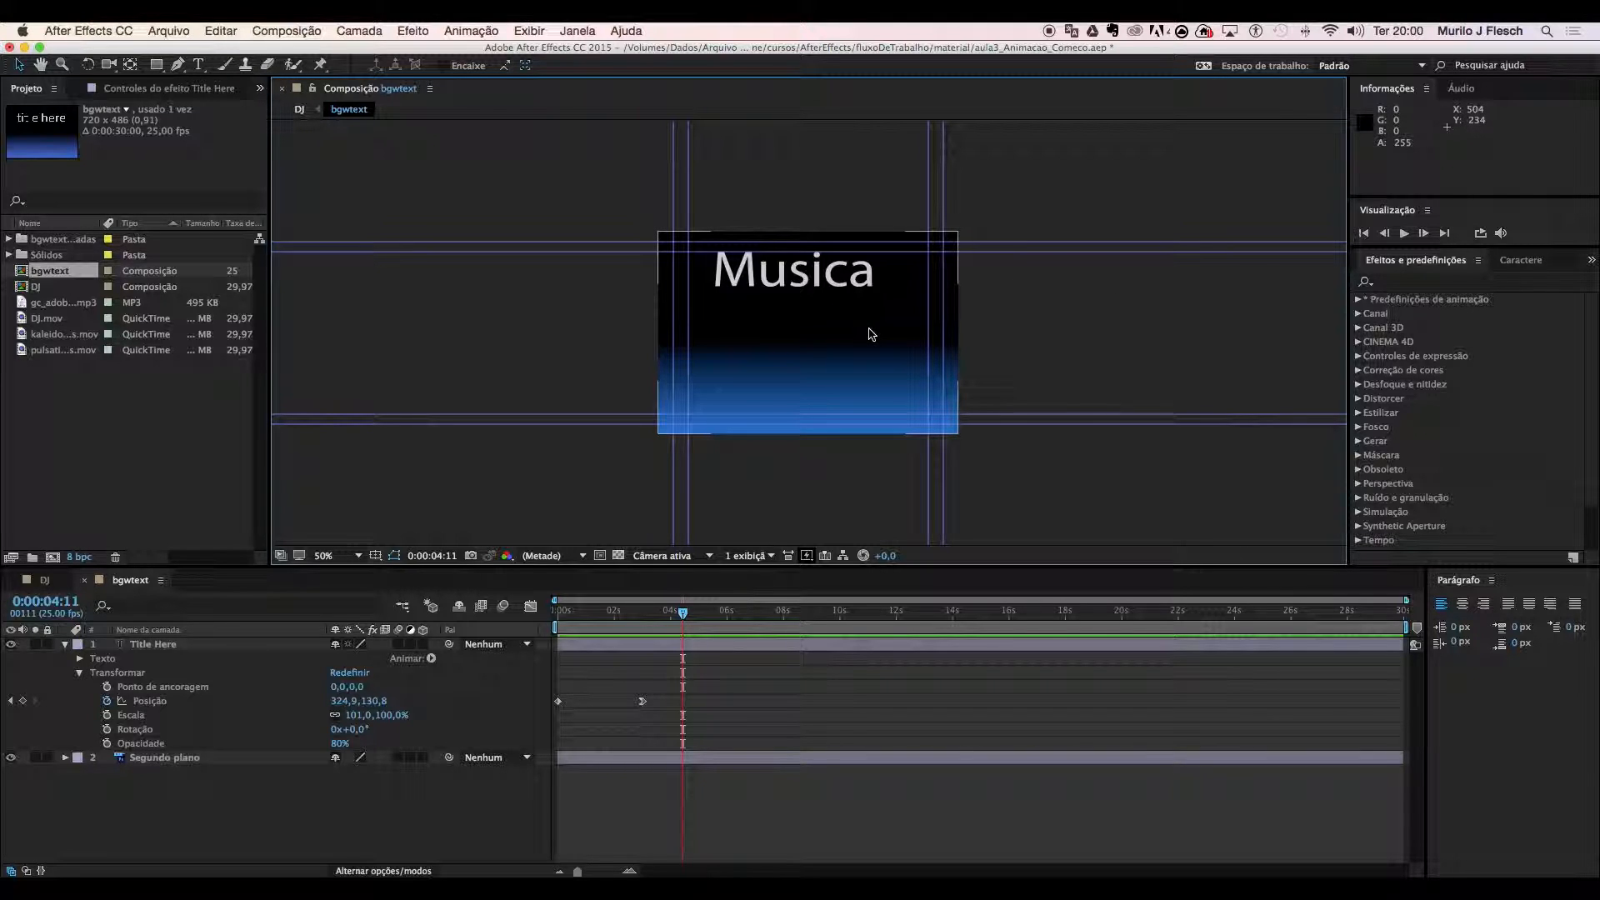
{"action": "left_click", "coordinate": [177, 676]}
{"action": "left_click", "coordinate": [133, 646]}
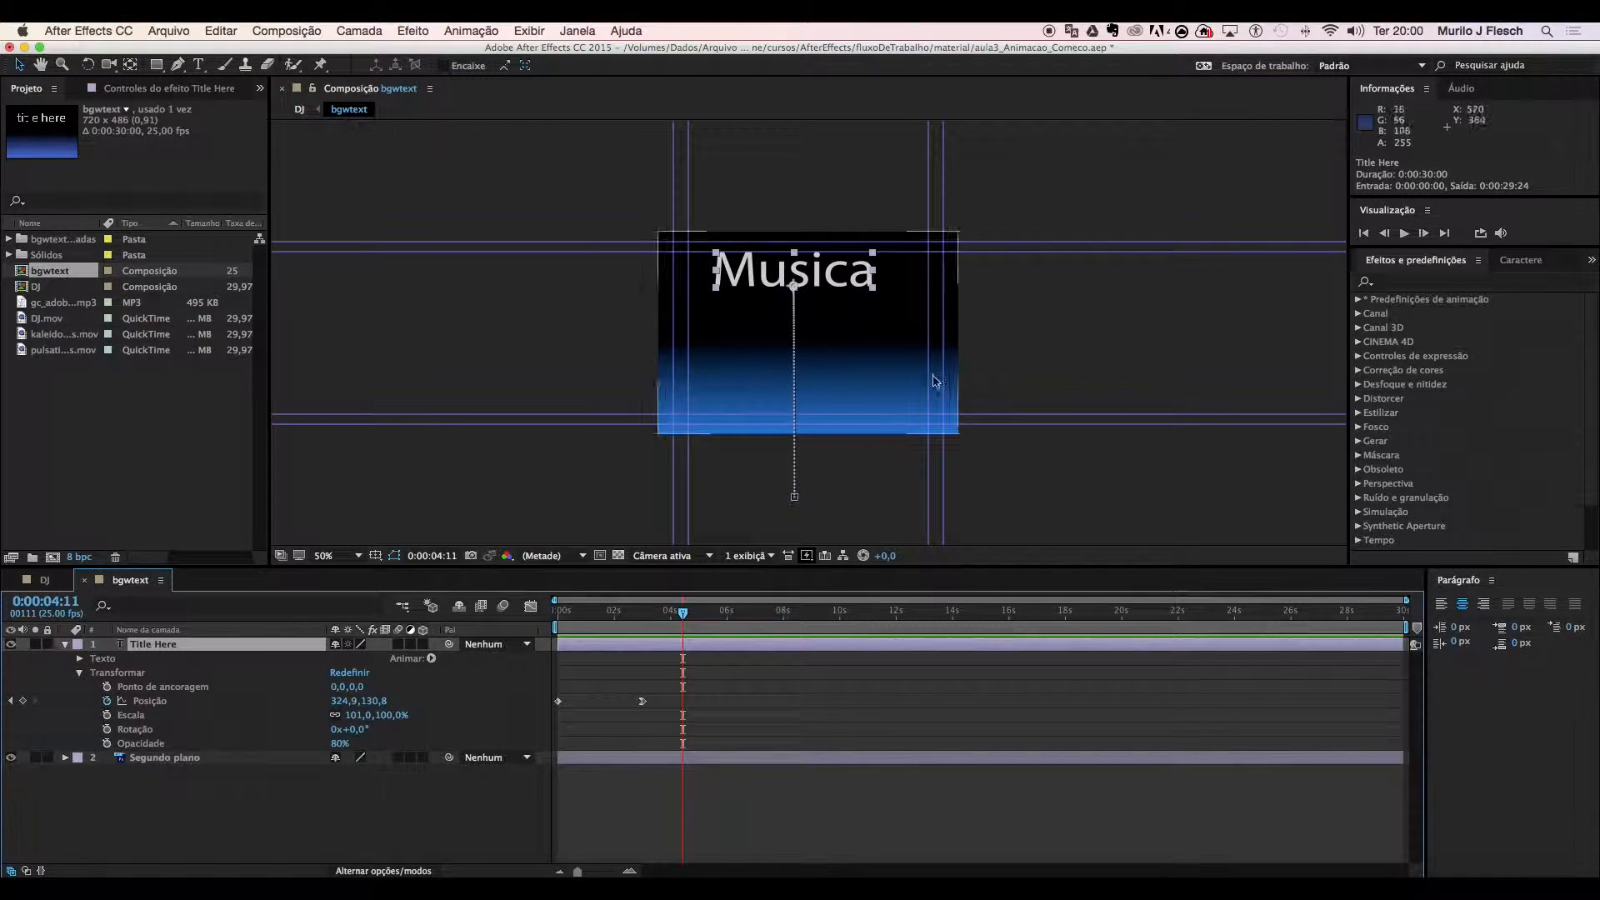
{"action": "left_click", "coordinate": [1420, 283]}
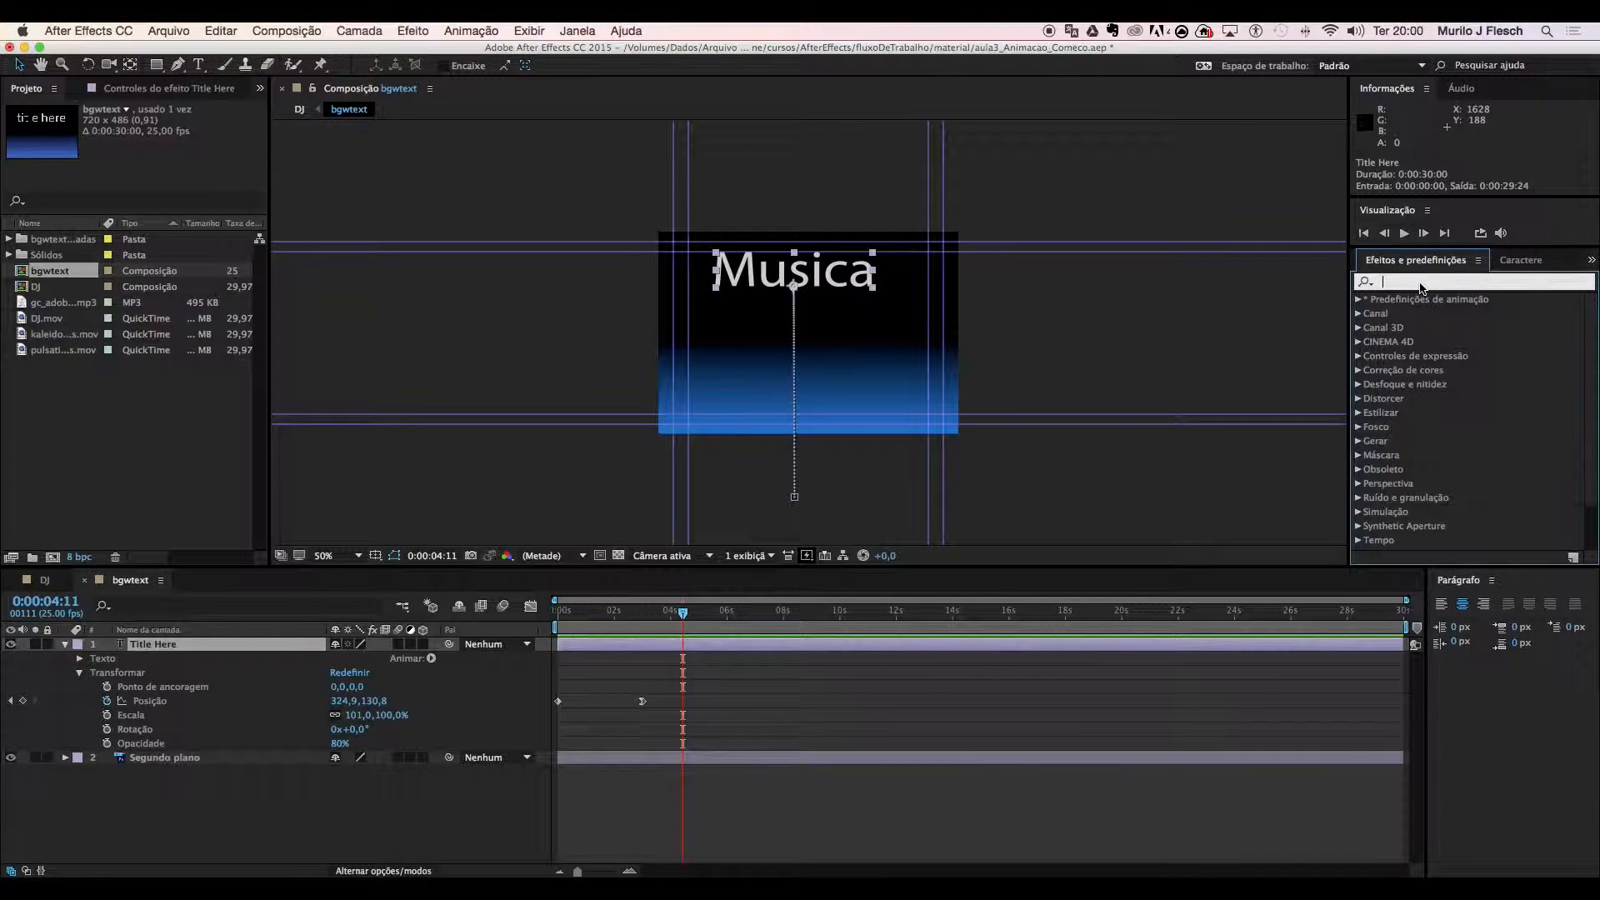
{"action": "type", "text": "chu"}
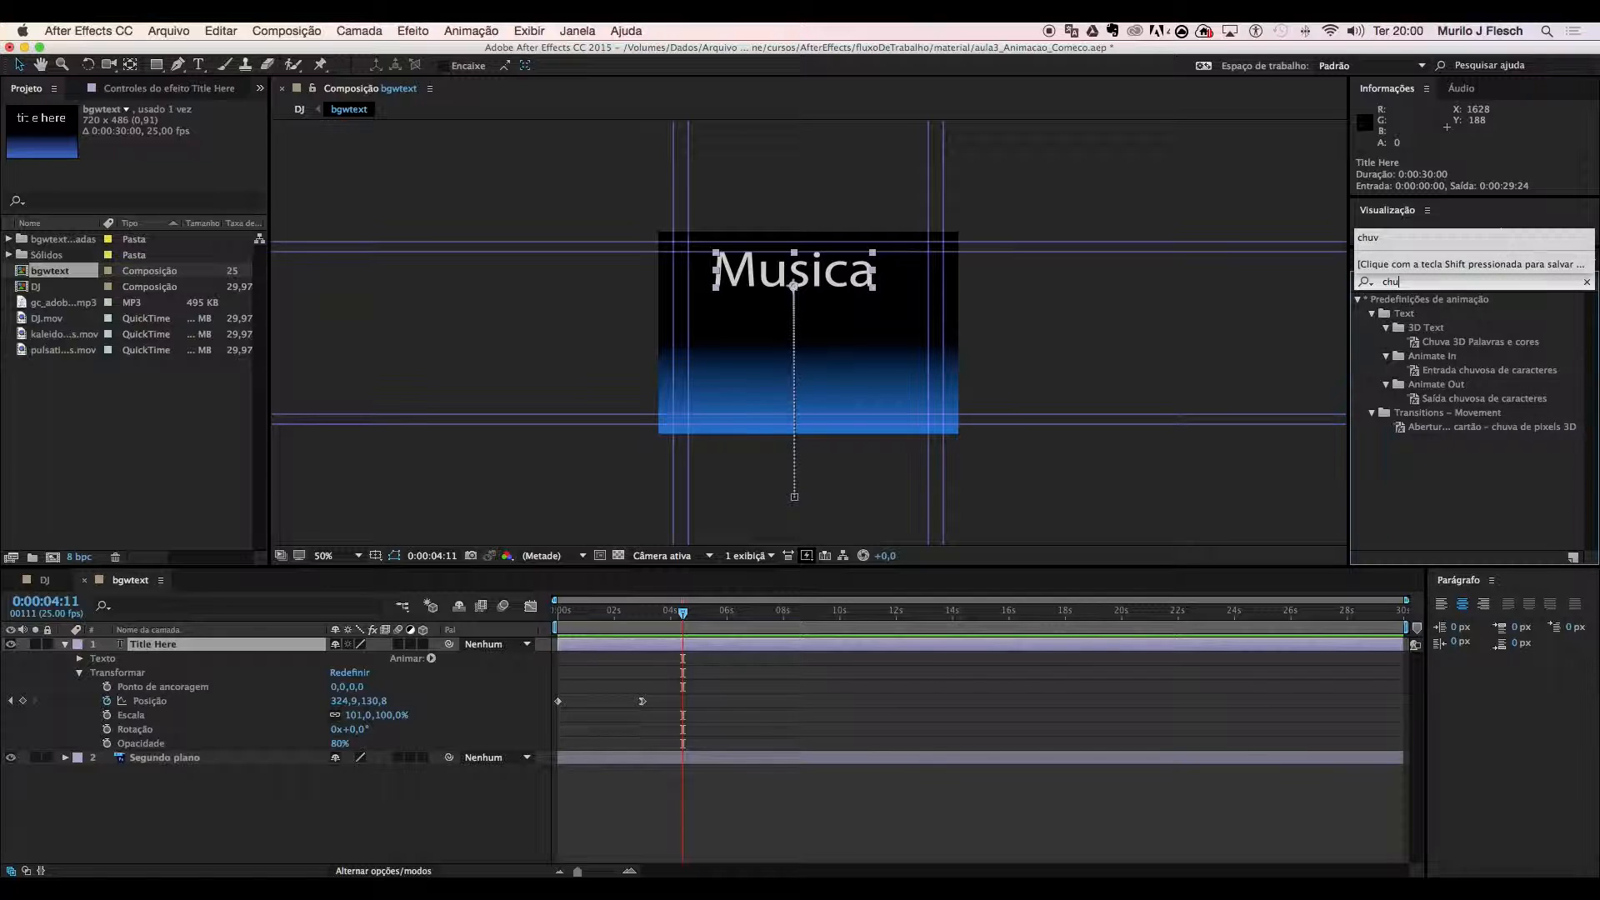
{"action": "key", "text": "Escape"}
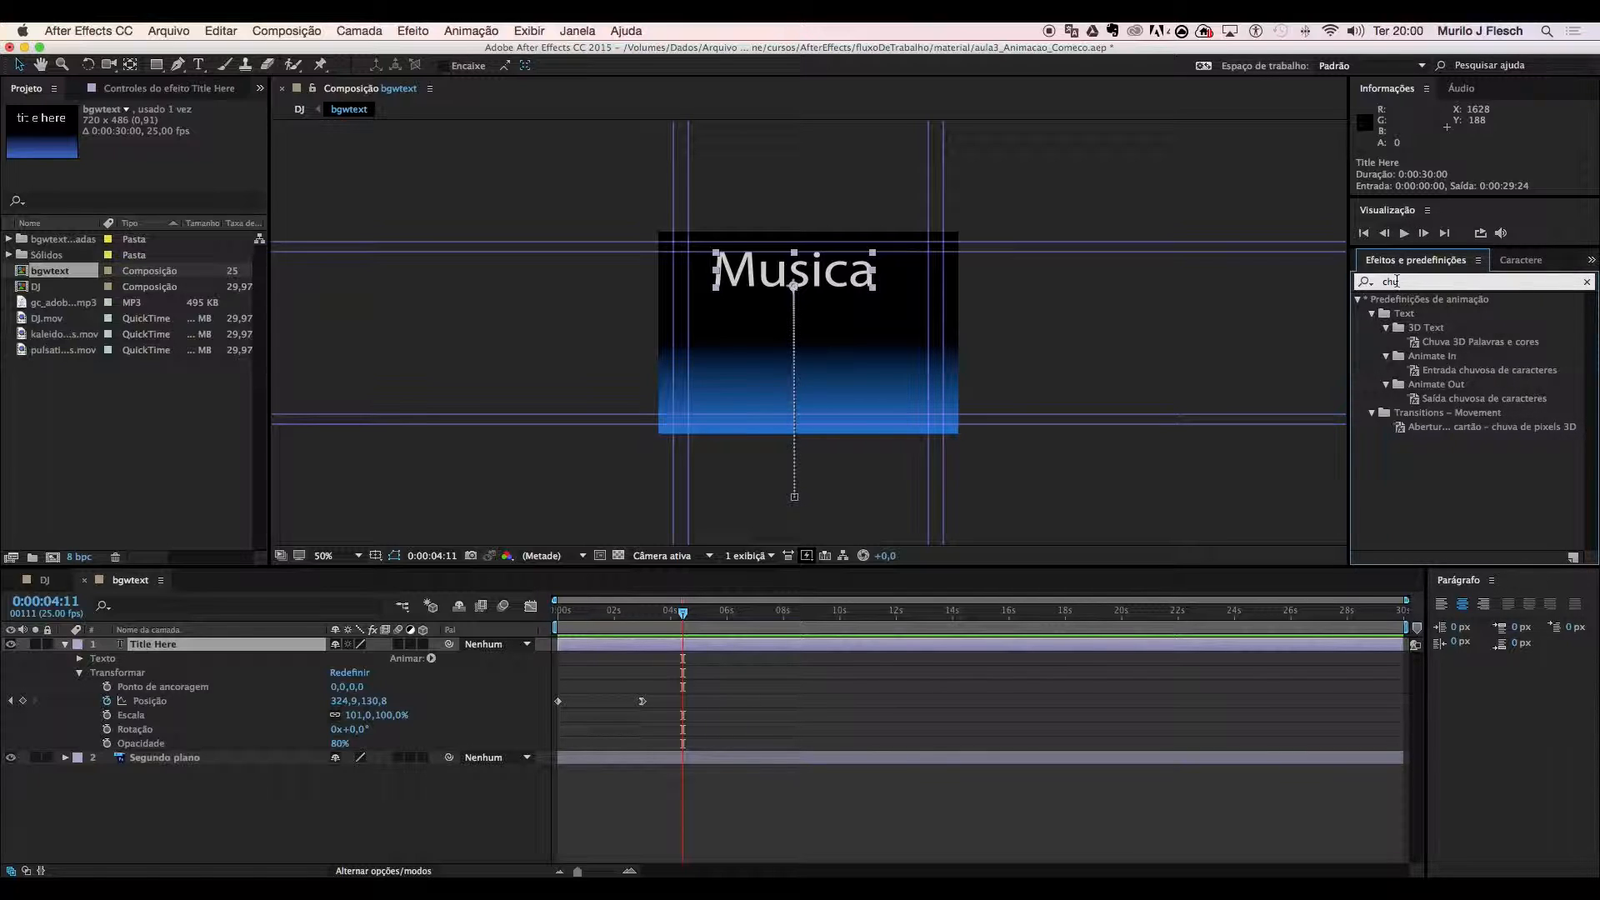
{"action": "left_click", "coordinate": [1451, 401]}
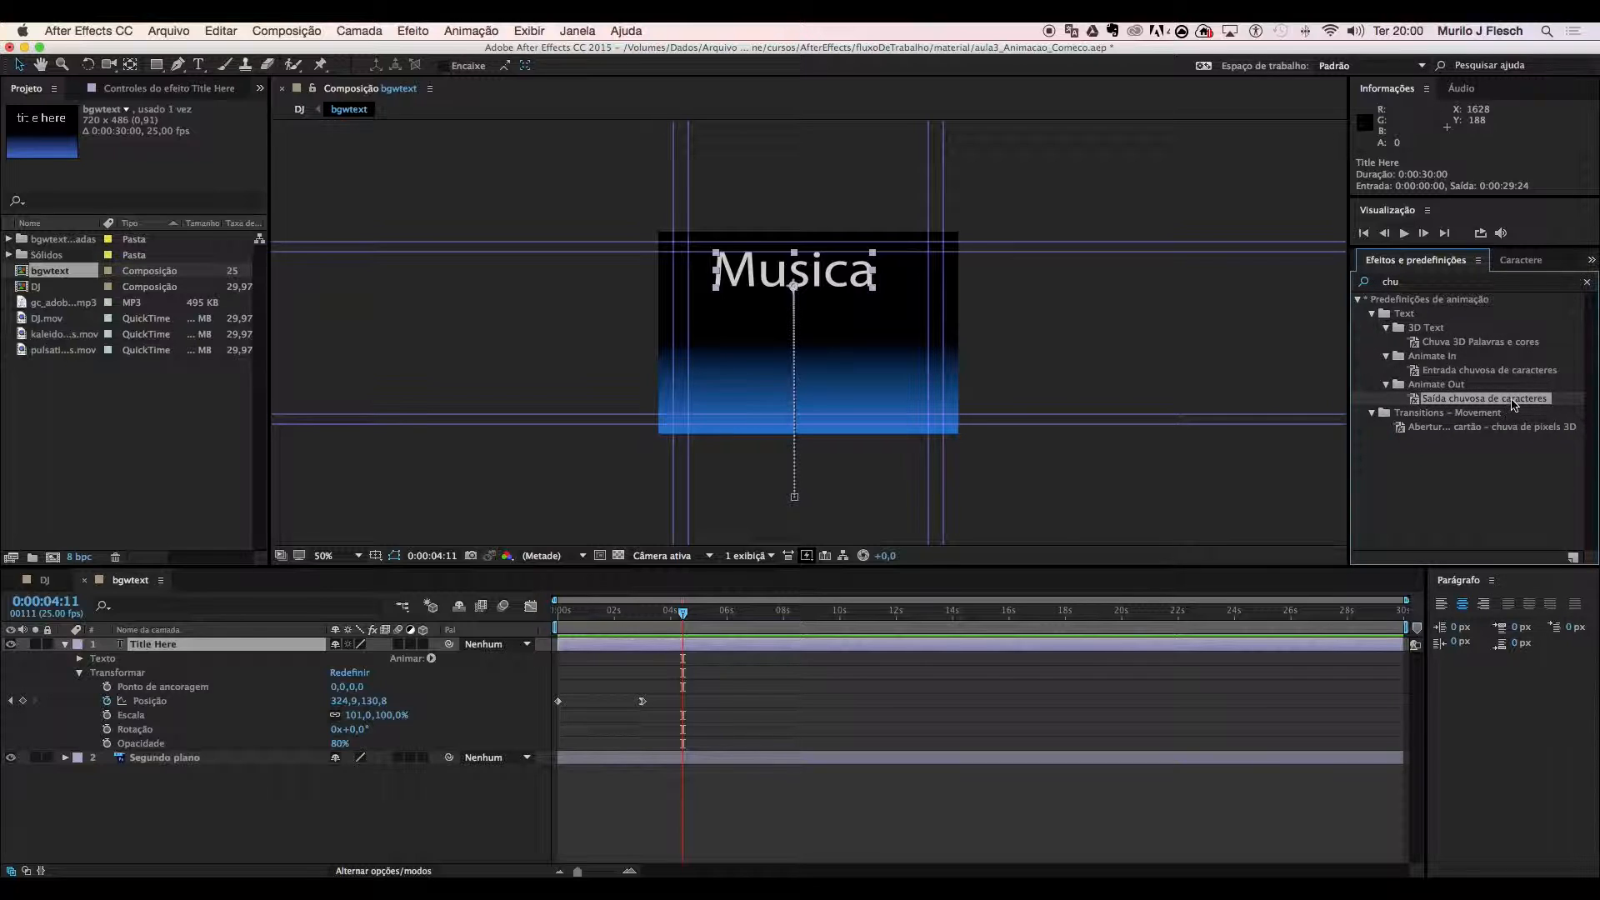
{"action": "type", "text": "vo"}
Apply the Saída chuvosa de caracteres text preset to the Title Here layer at 0:00:04:11.
{"action": "left_click_drag", "start_coordinate": [1460, 376], "coordinate": [1122, 450]}
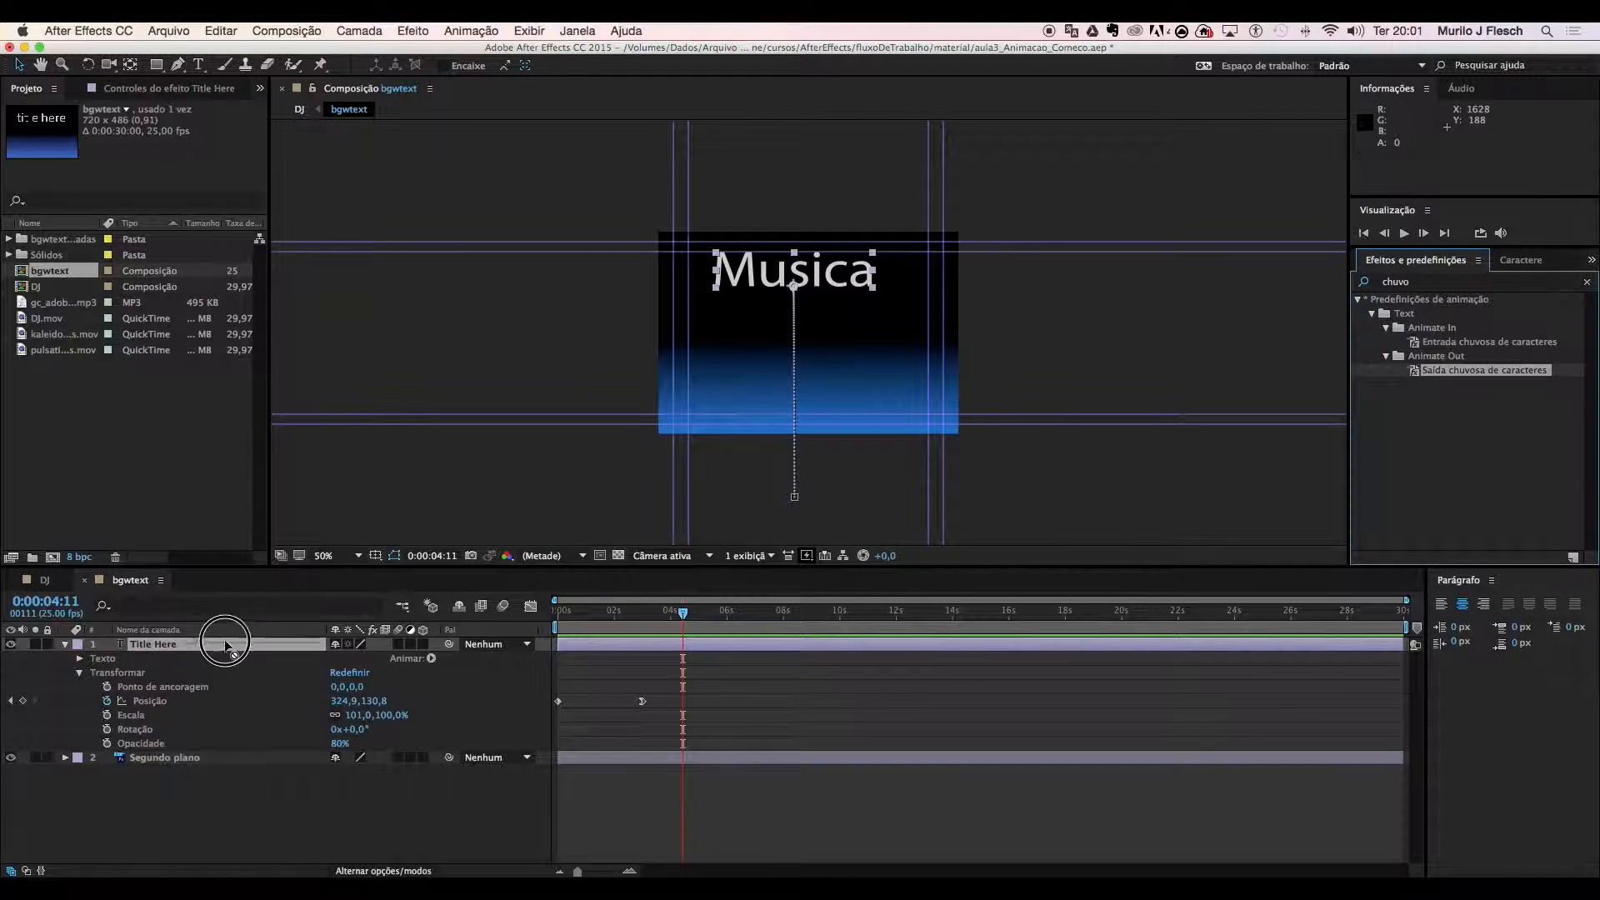
{"action": "left_click", "coordinate": [188, 649]}
{"action": "key", "text": "super+alt+shift+e"}
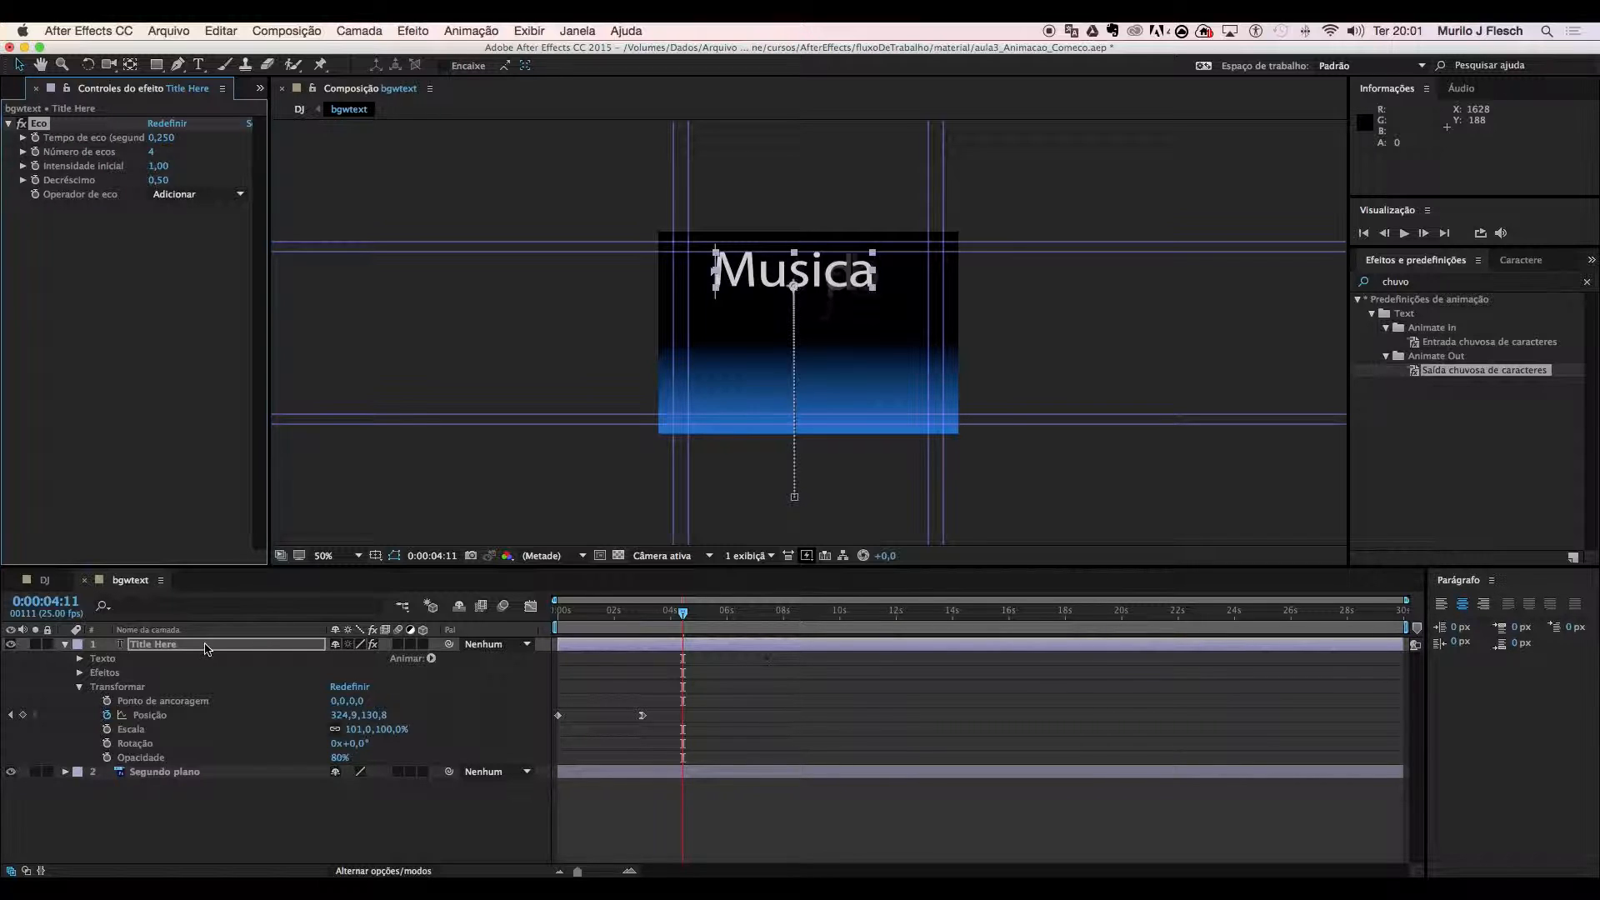
Collapse the Title Here layer's Transform properties and examine the animator added in its Text properties.
{"action": "left_click", "coordinate": [81, 687]}
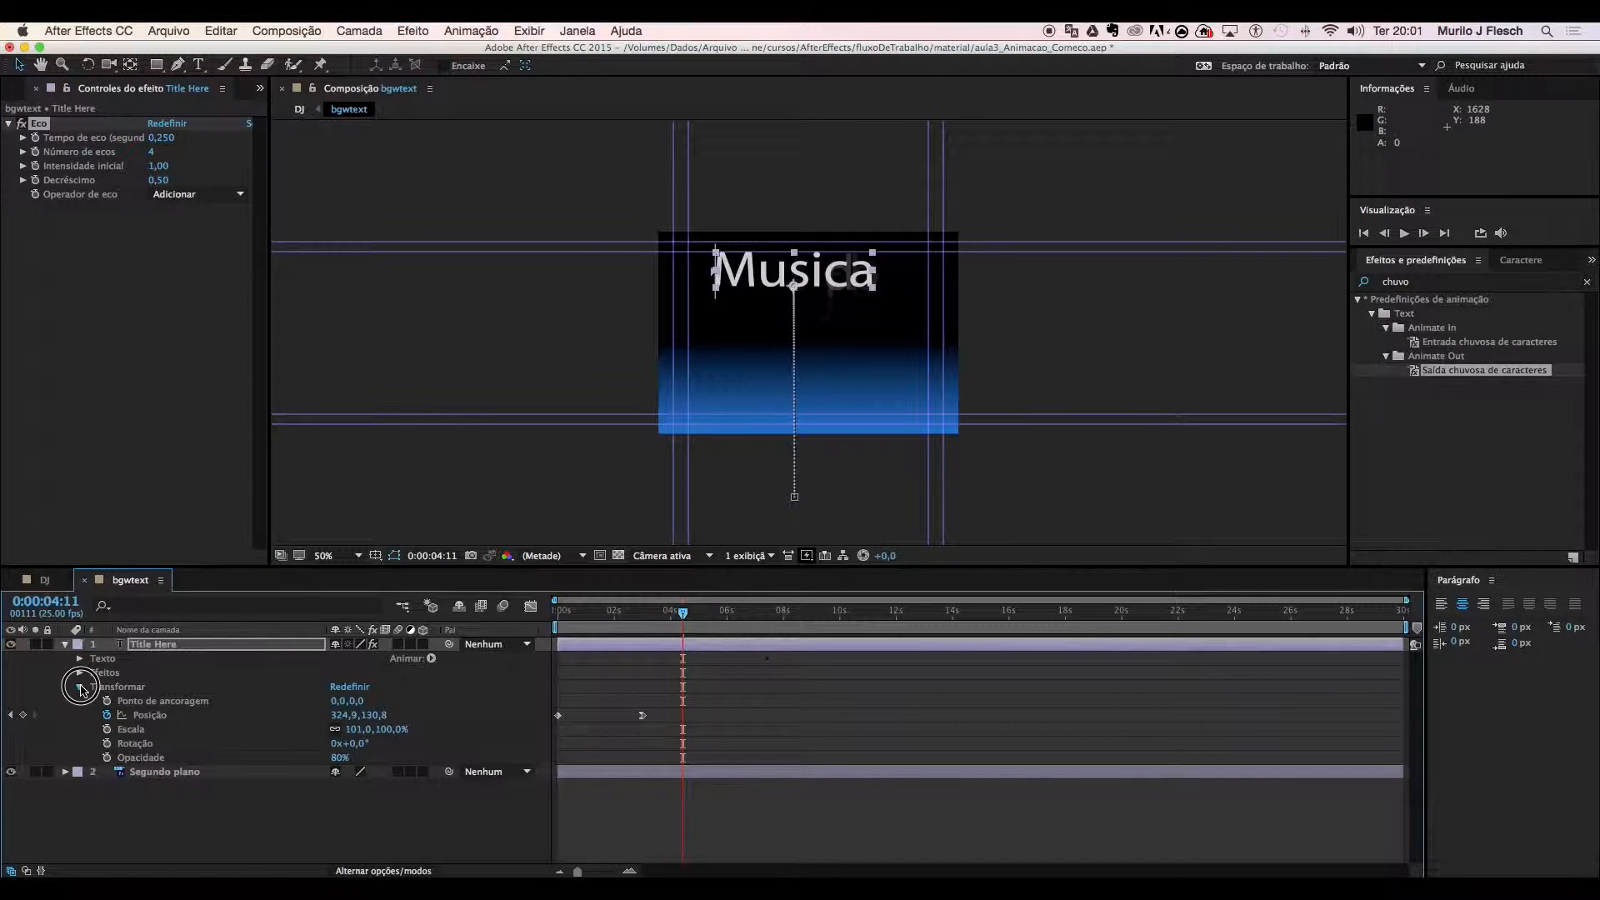
{"action": "left_click", "coordinate": [80, 687]}
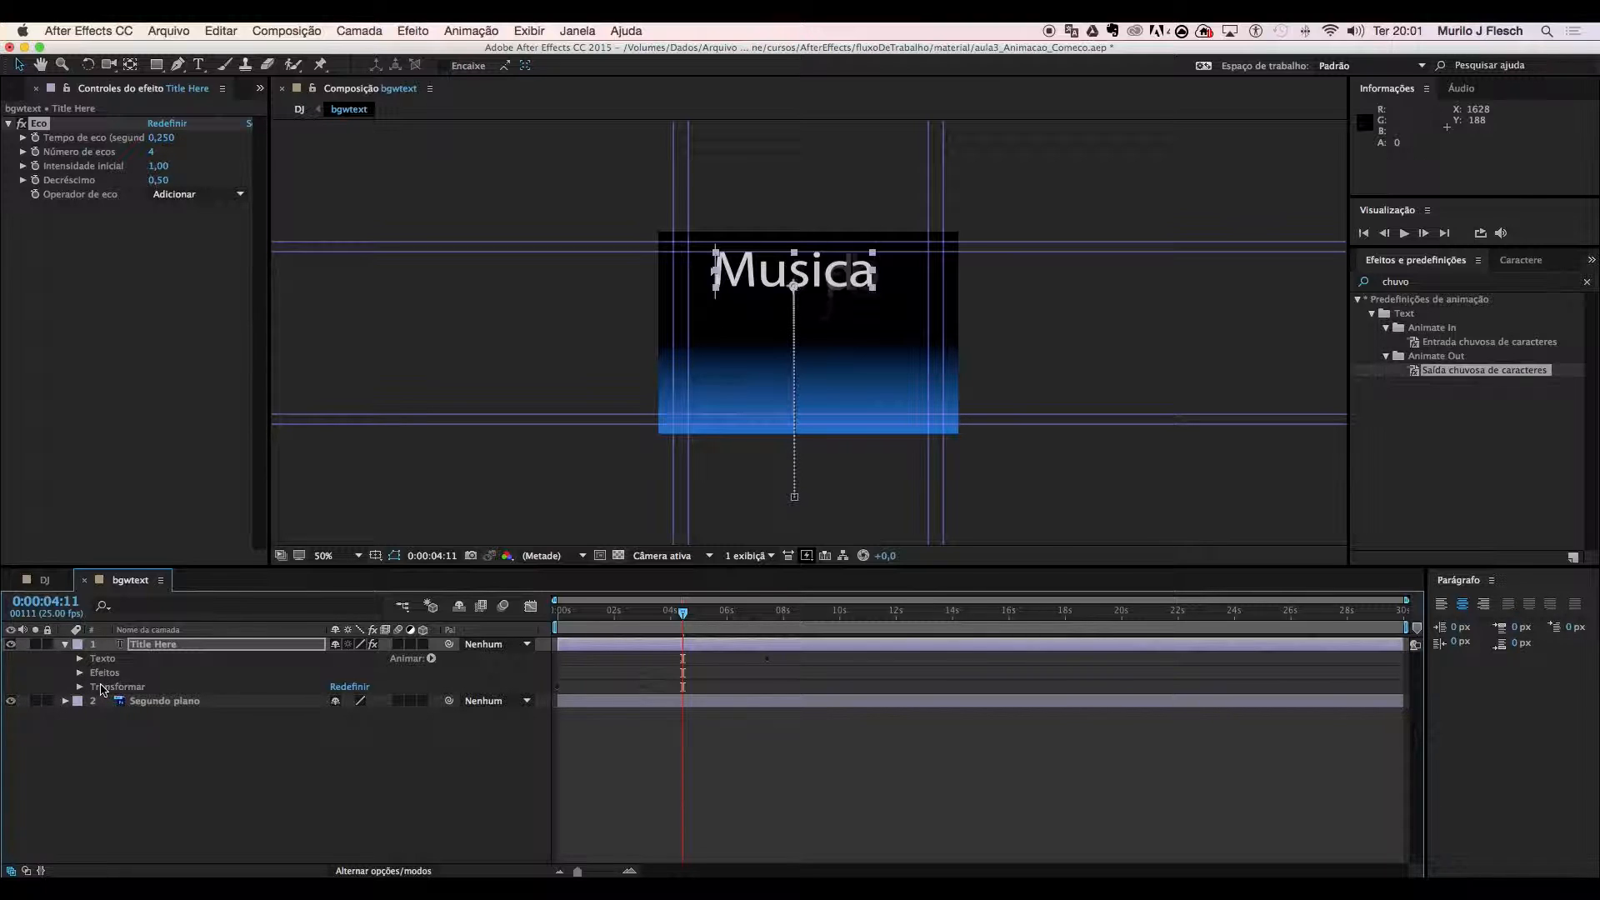
{"action": "left_click", "coordinate": [101, 688]}
{"action": "left_click", "coordinate": [97, 659]}
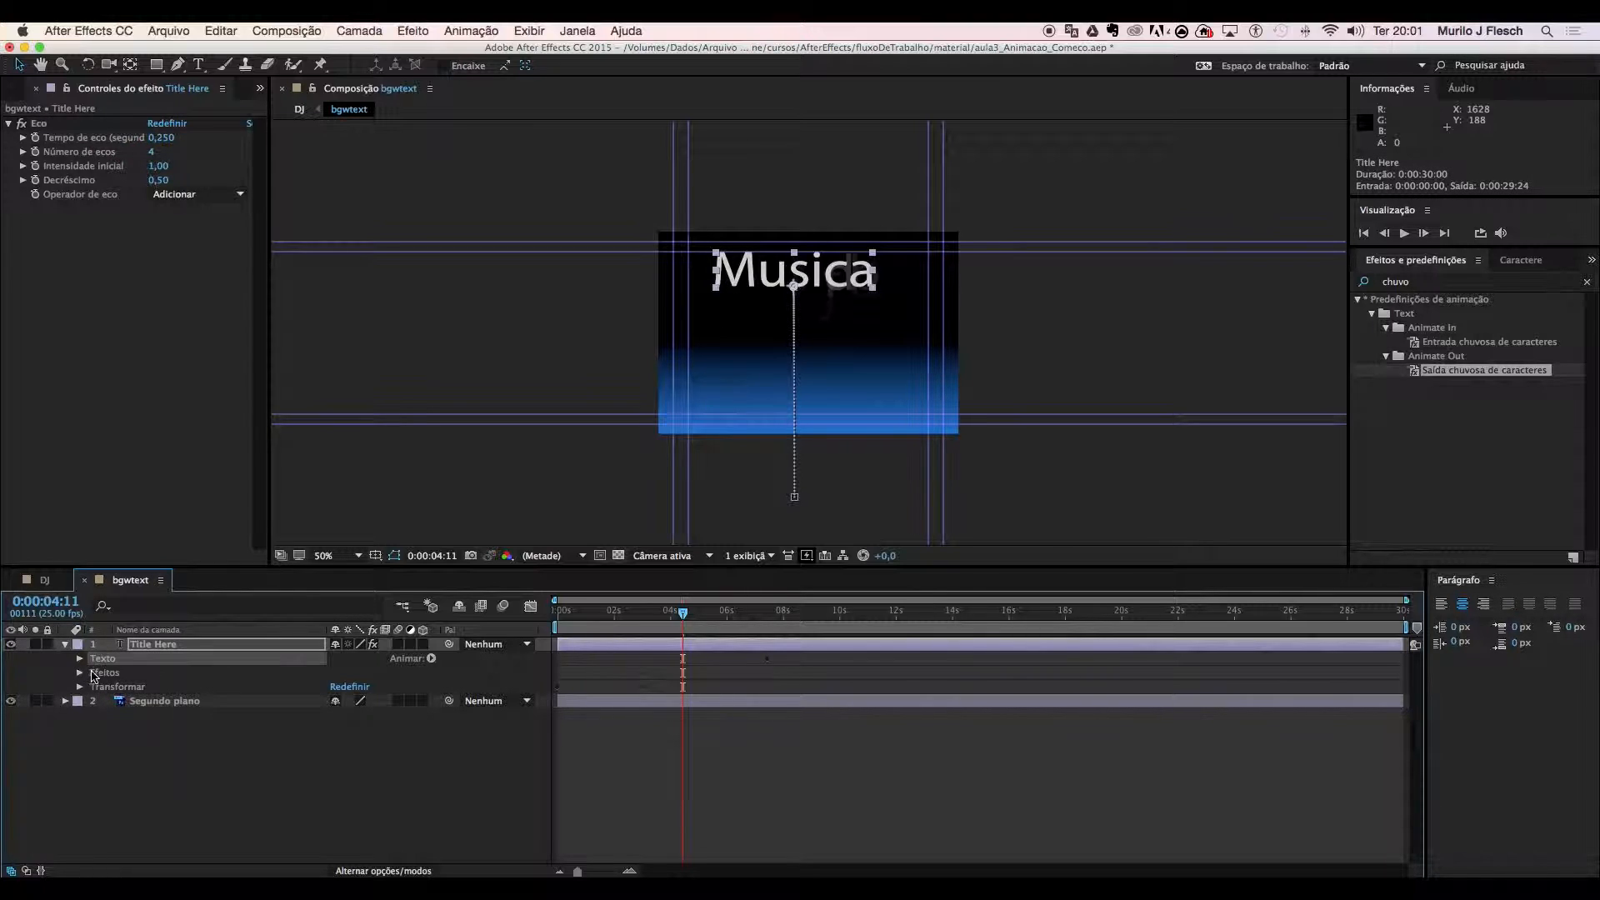
{"action": "left_click", "coordinate": [80, 660]}
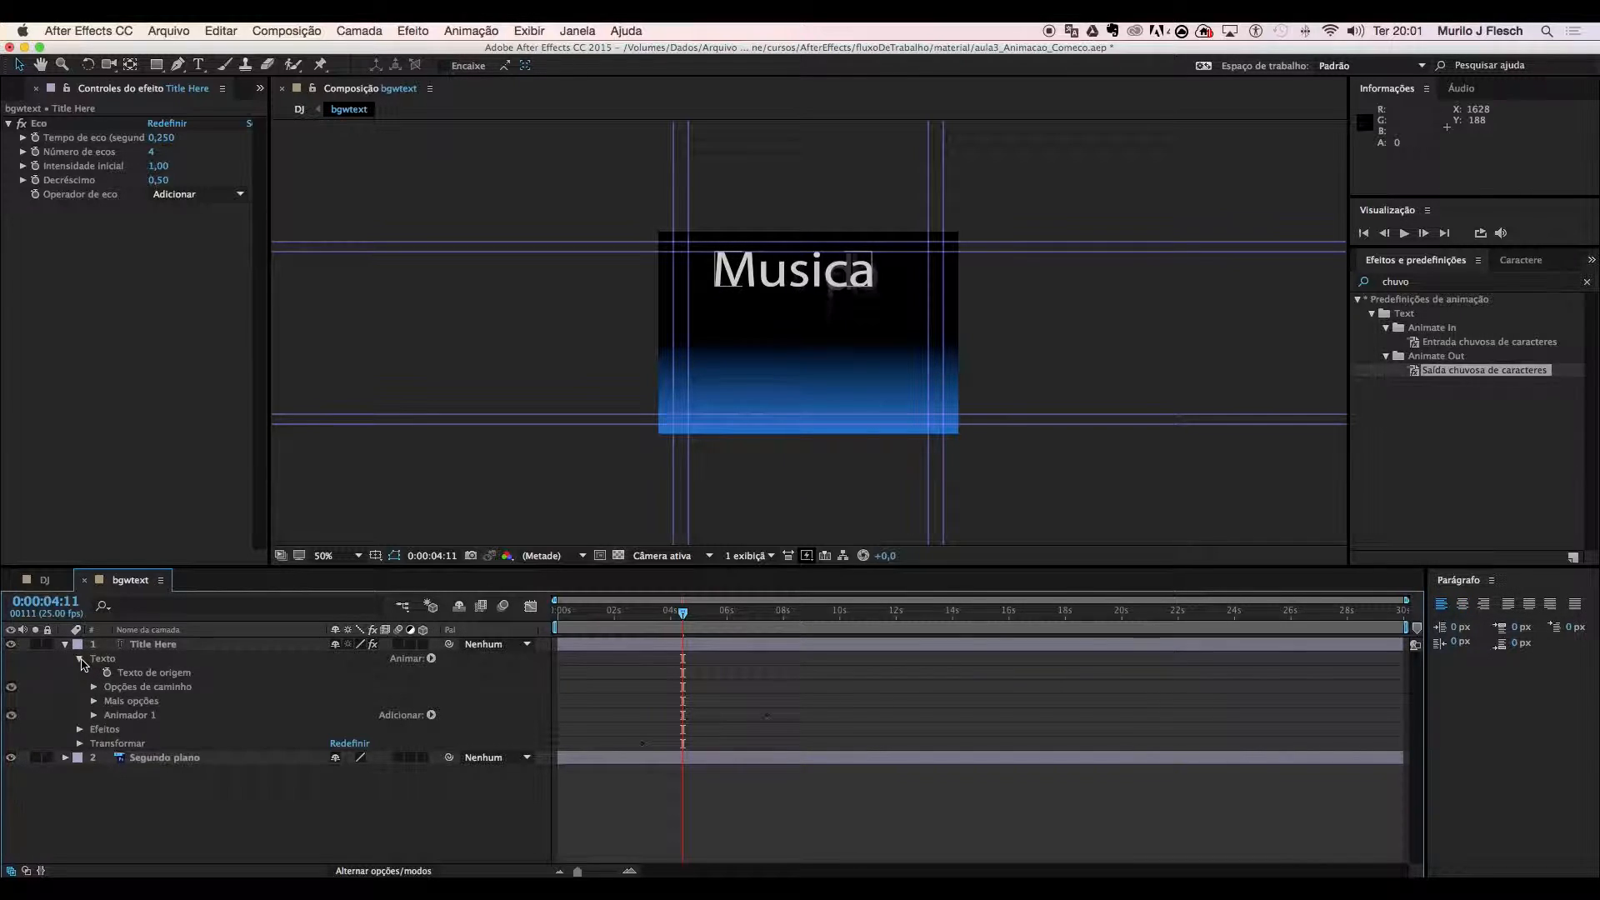
{"action": "left_click", "coordinate": [80, 659]}
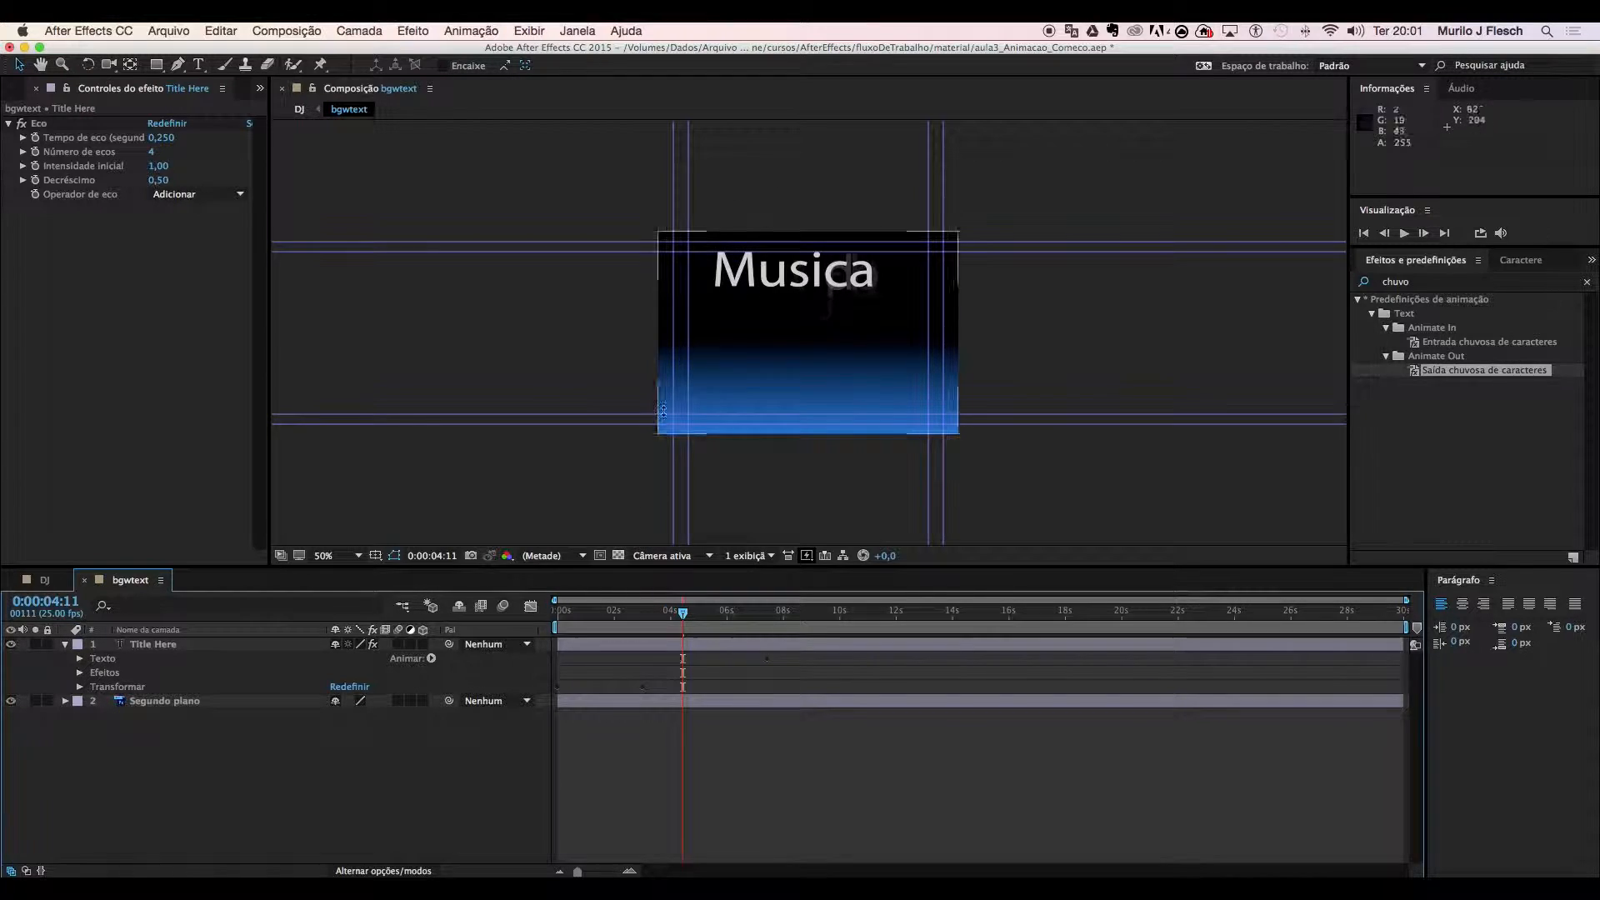
Scrub the timeline to about 0:00:11:21 to review the title's character exit animation.
{"action": "left_click_drag", "start_coordinate": [690, 620], "coordinate": [892, 644]}
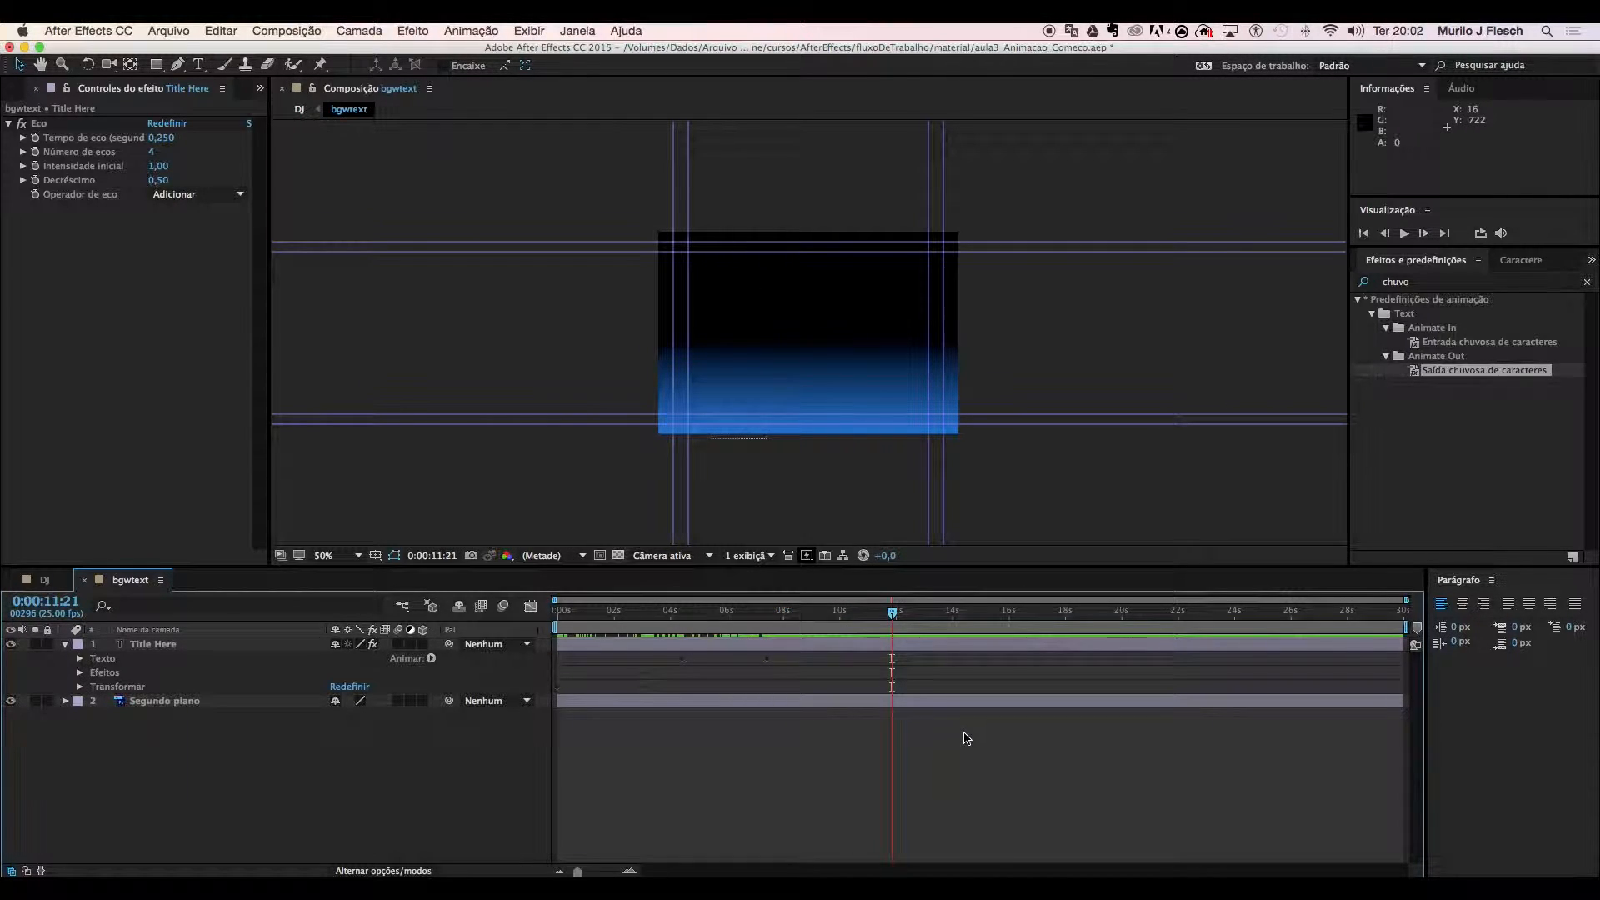